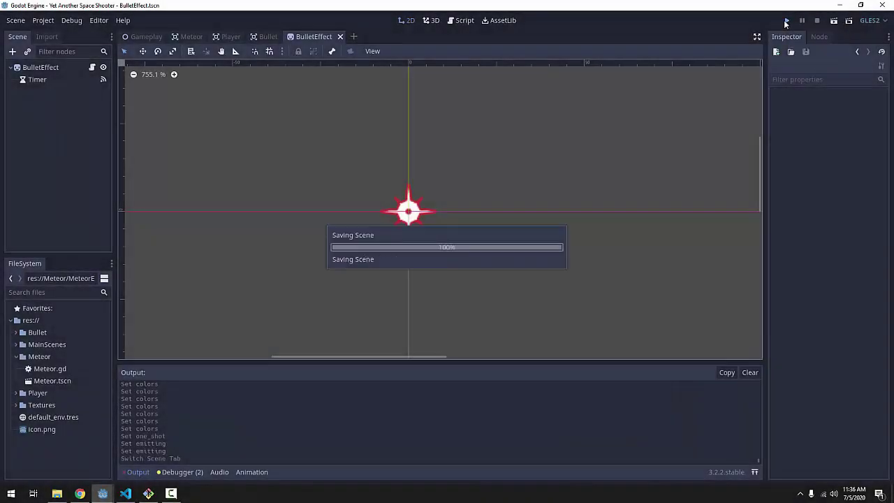
# Step: Play the running game, steering the ship to shoot a meteor, then close it
pyautogui.press('Down')
pyautogui.press('Right')
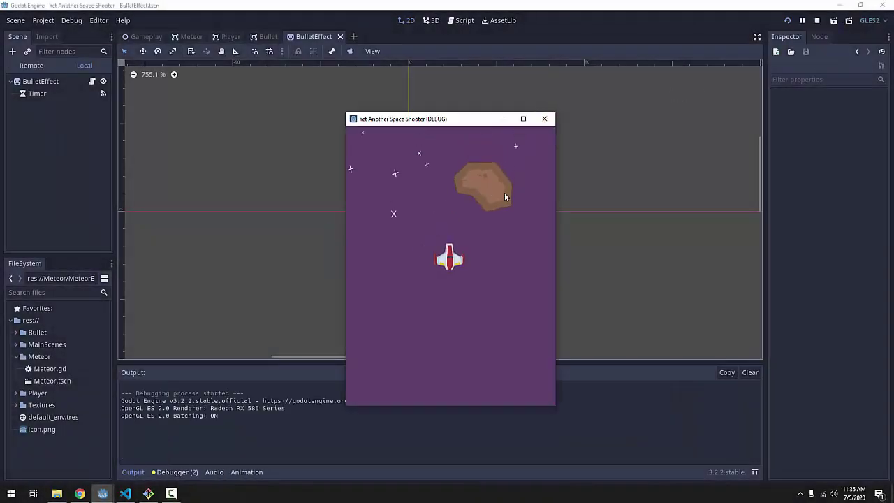
pyautogui.press('space')
pyautogui.press('Right')
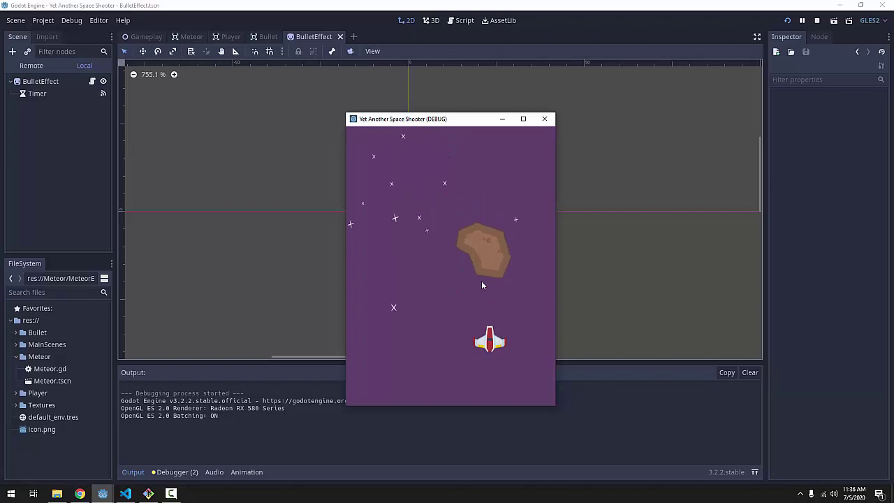
pyautogui.press('Down')
pyautogui.press('space')
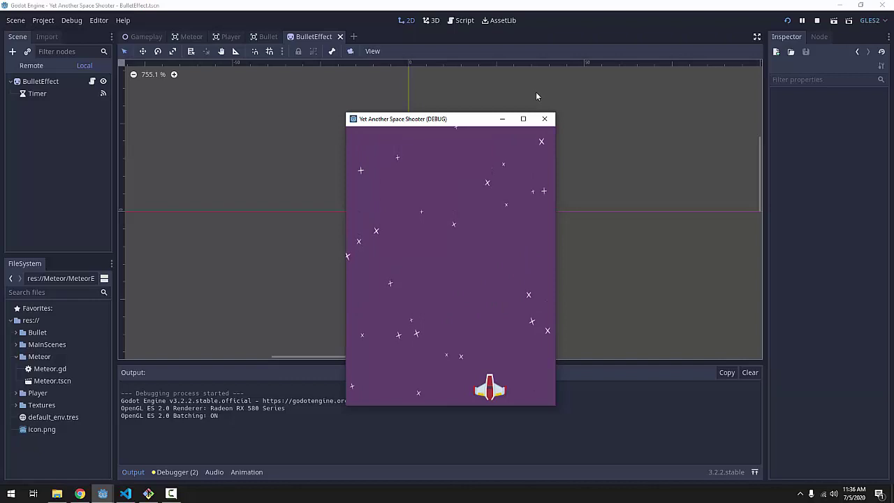
pyautogui.click(544, 119)
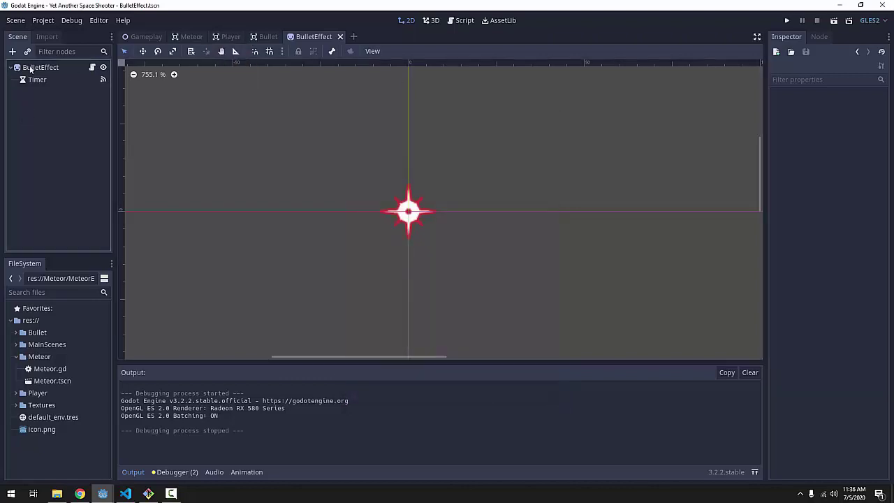
# Step: Create a new 2D scene and add a CPUParticles2D child to its Node2D root
pyautogui.click(15, 21)
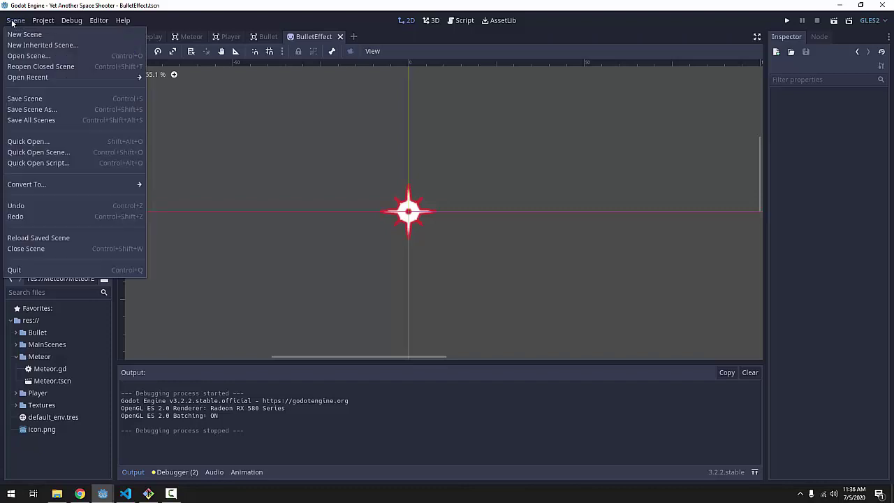
pyautogui.click(24, 34)
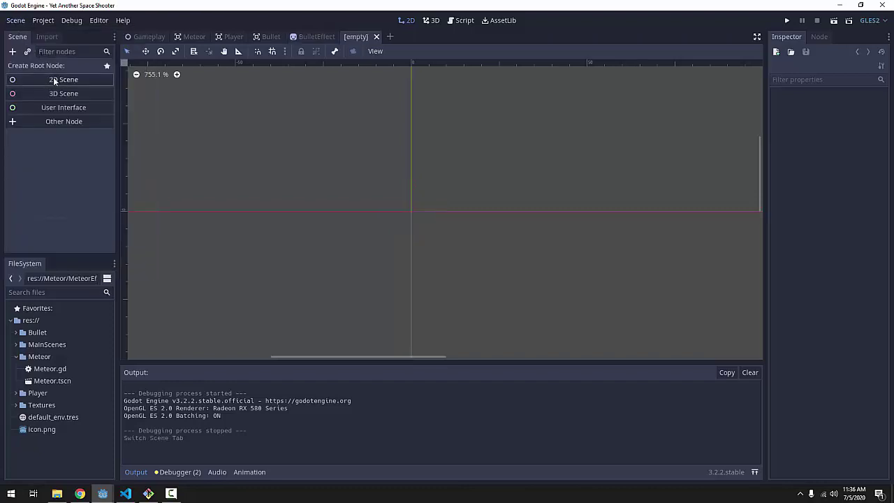
pyautogui.click(54, 80)
pyautogui.click(12, 52)
pyautogui.write('cpupar')
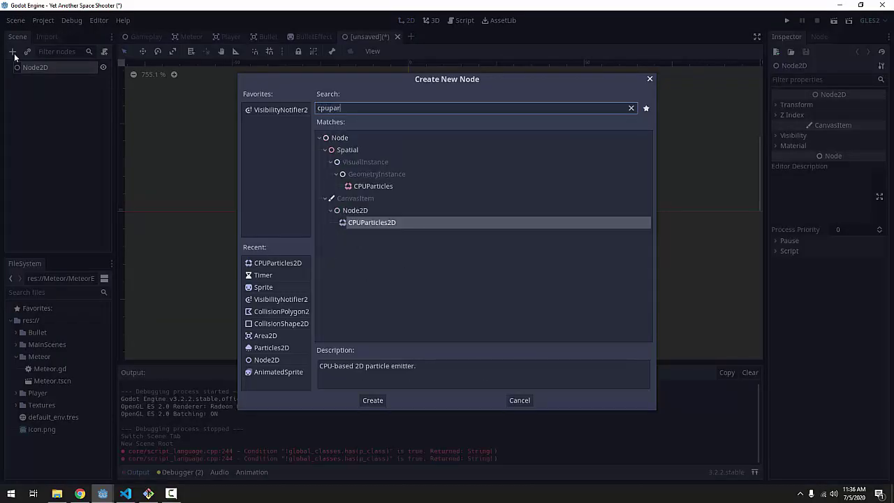
pyautogui.press('Return')
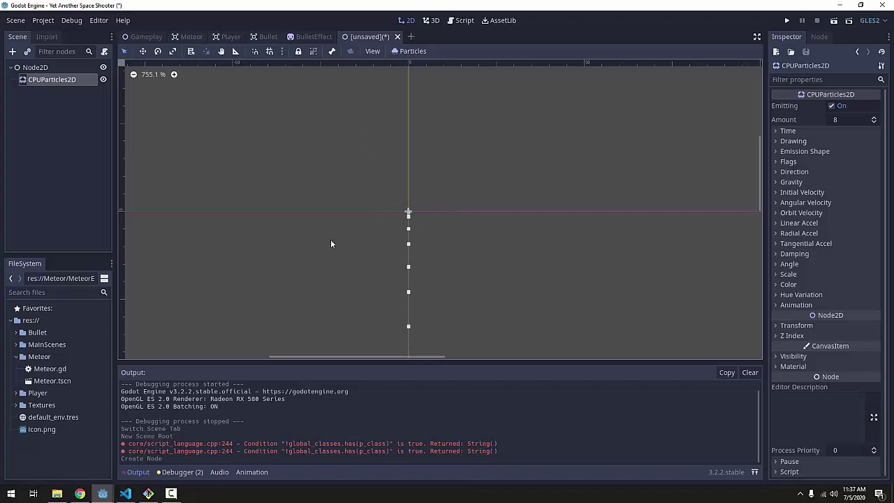
# Step: Make CPUParticles2D the scene root and delete the leftover Node2D
pyautogui.rightClick(43, 80)
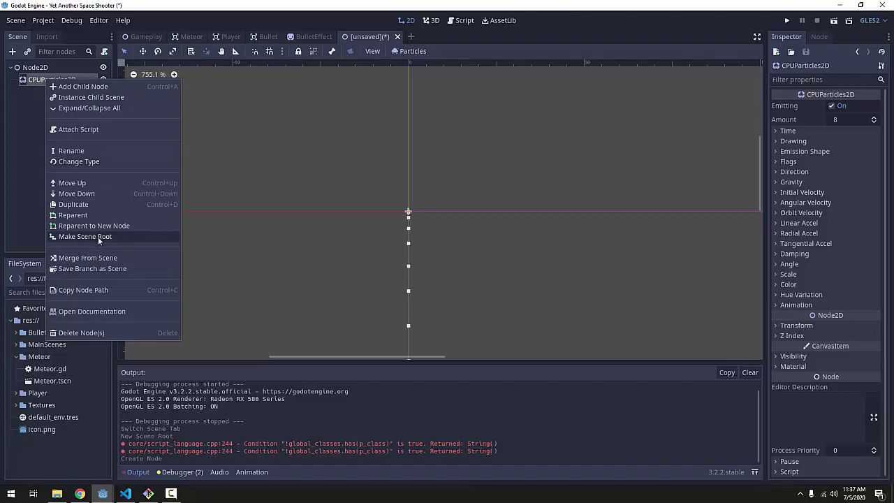
pyautogui.click(95, 236)
pyautogui.click(40, 79)
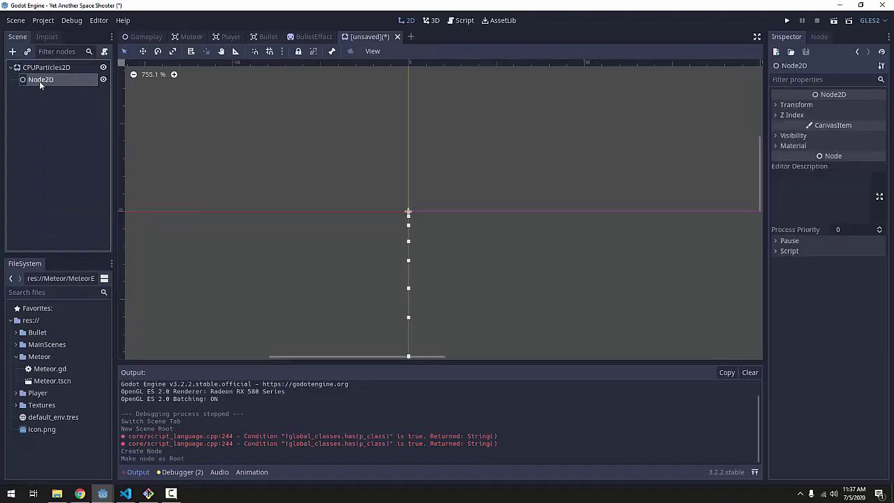
pyautogui.press('Delete')
pyautogui.press('Return')
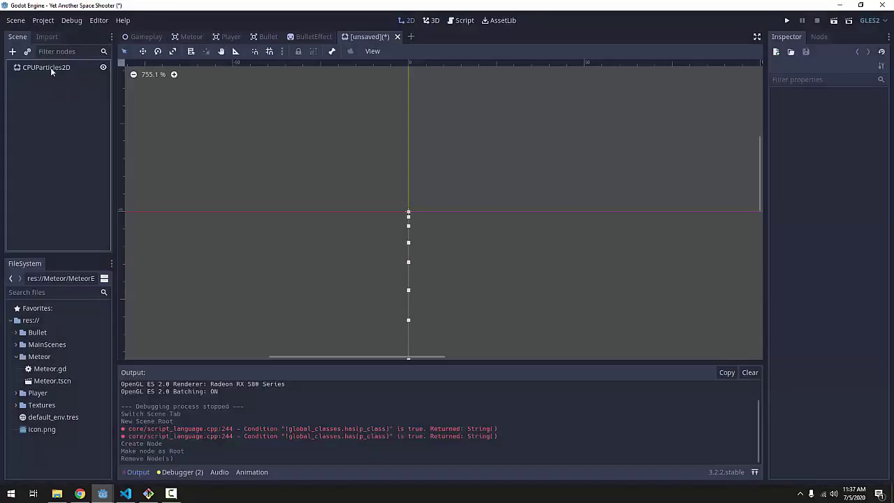
# Step: Rename the particle root to MeteorEffect and save it as MeteorEffect.tscn
pyautogui.doubleClick(53, 67)
pyautogui.write('Met')
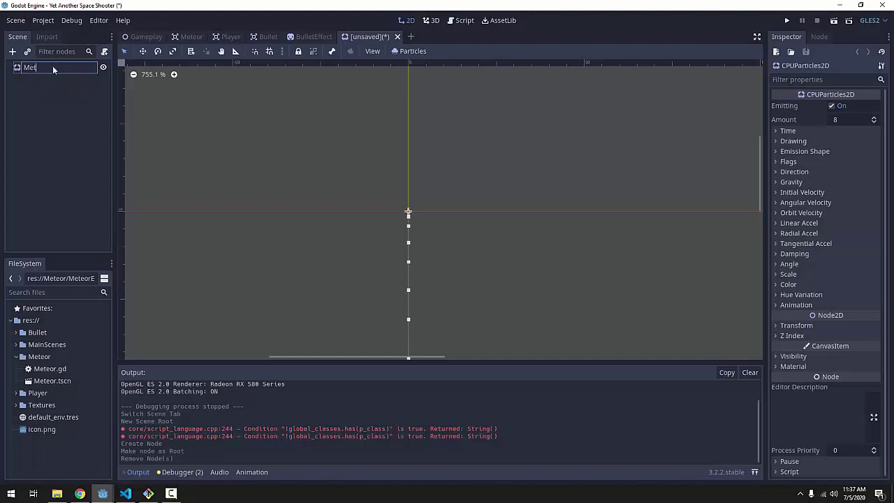
pyautogui.write('eorEffect')
pyautogui.press('Return')
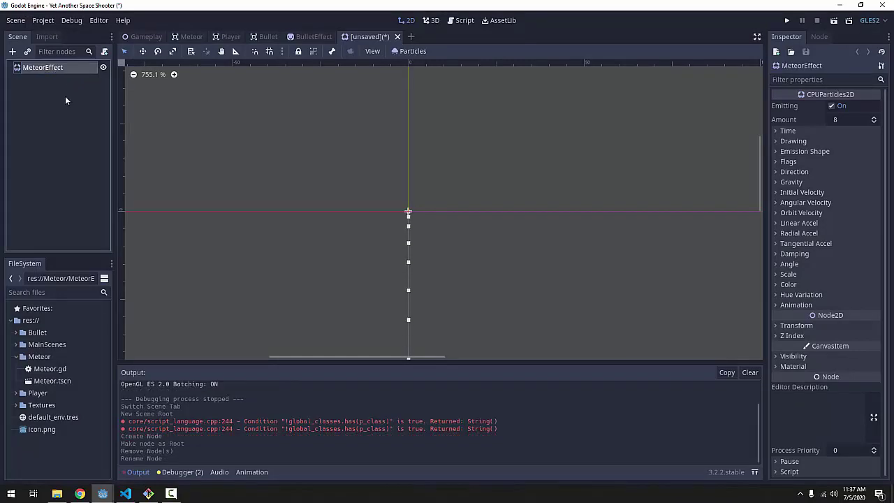
pyautogui.hotkey('ctrl', 's')
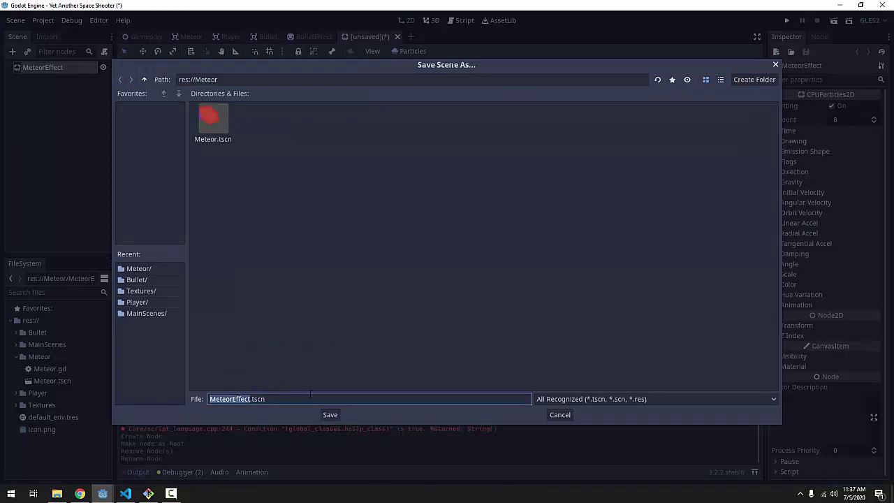
pyautogui.click(330, 415)
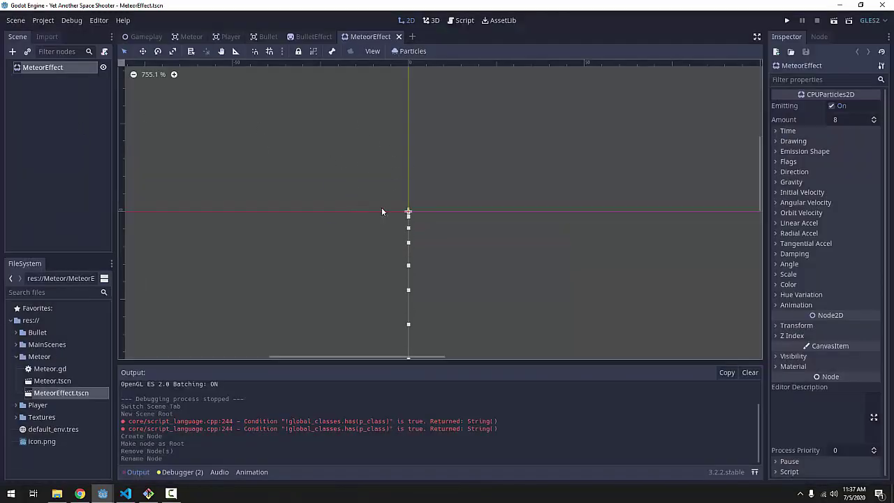
# Step: Turn on One Shot in the Time section and preview a single burst via Emitting
pyautogui.moveTo(425, 218); pyautogui.dragTo(422, 167, button='middle')
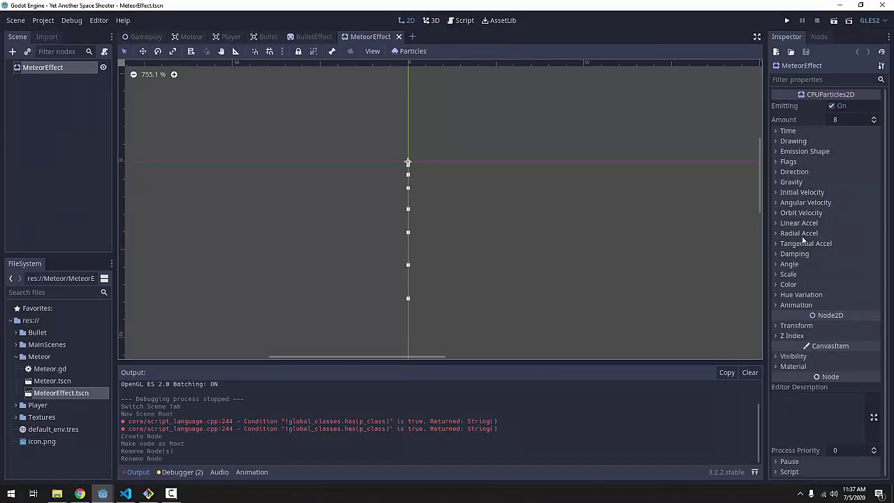
pyautogui.moveTo(520, 157); pyautogui.dragTo(536, 205, button='middle')
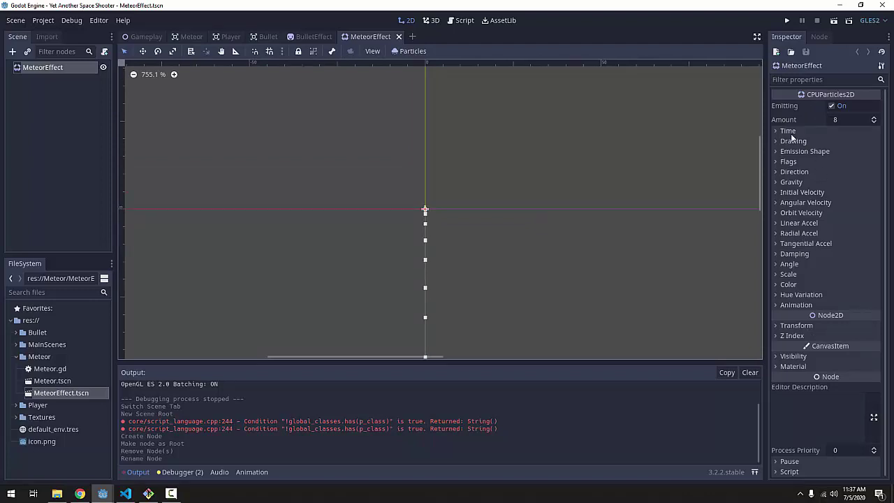
pyautogui.moveTo(603, 180); pyautogui.dragTo(615, 143, button='middle')
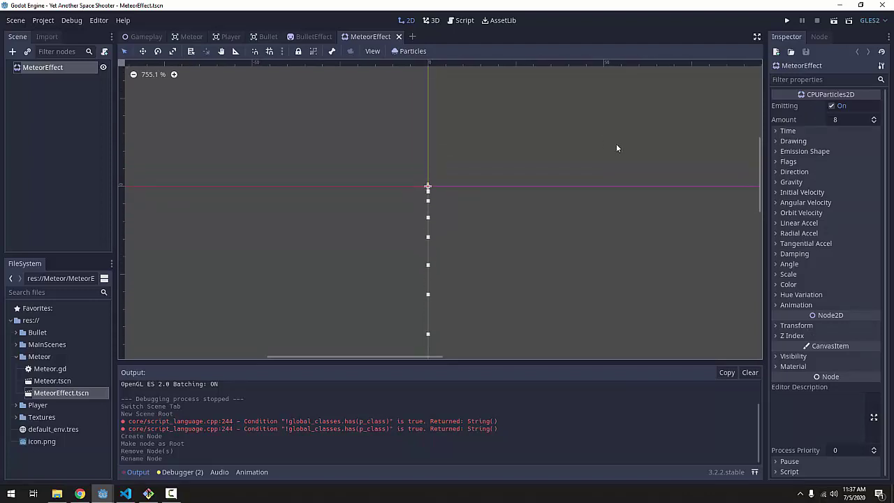
pyautogui.click(800, 131)
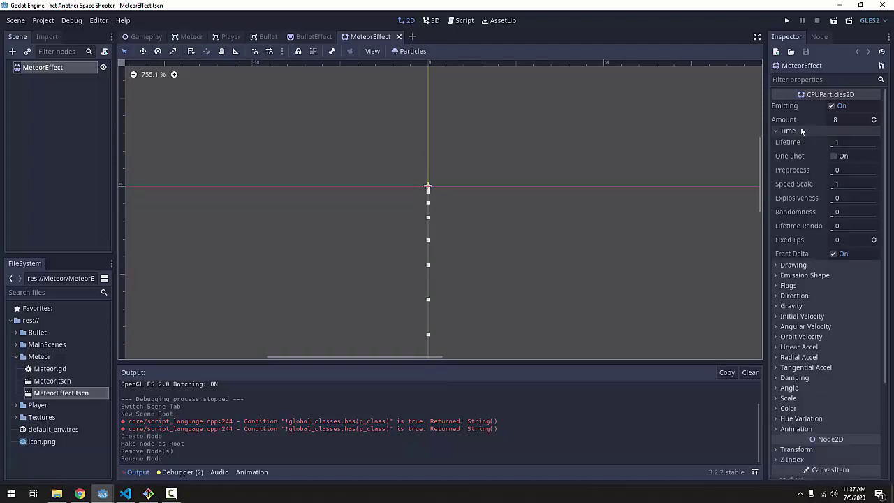
pyautogui.click(833, 156)
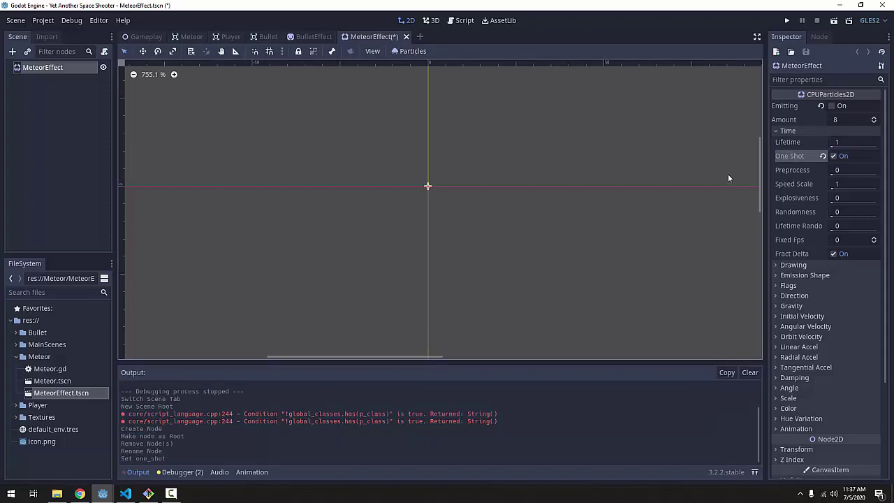
pyautogui.click(837, 108)
pyautogui.click(837, 108)
pyautogui.click(837, 108)
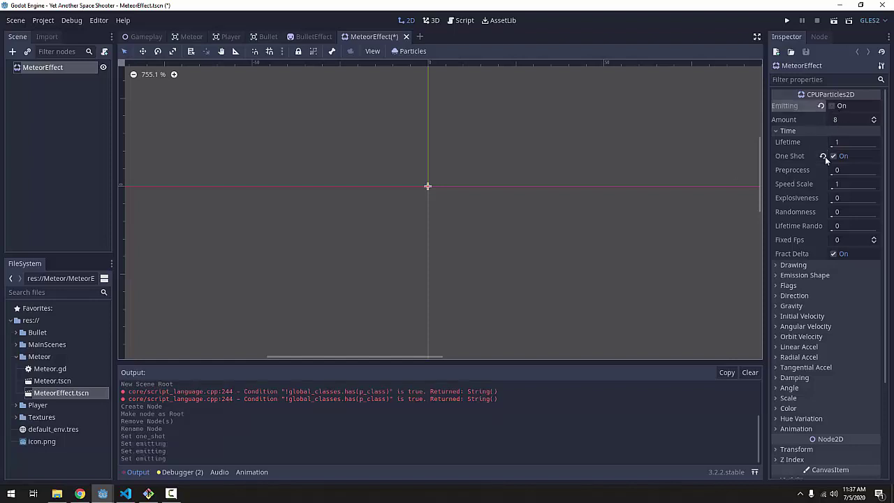
pyautogui.click(832, 109)
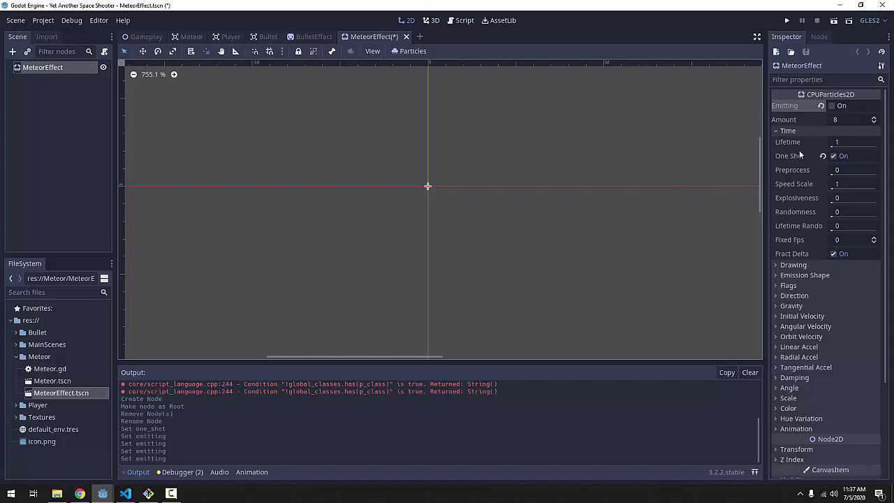
pyautogui.click(789, 130)
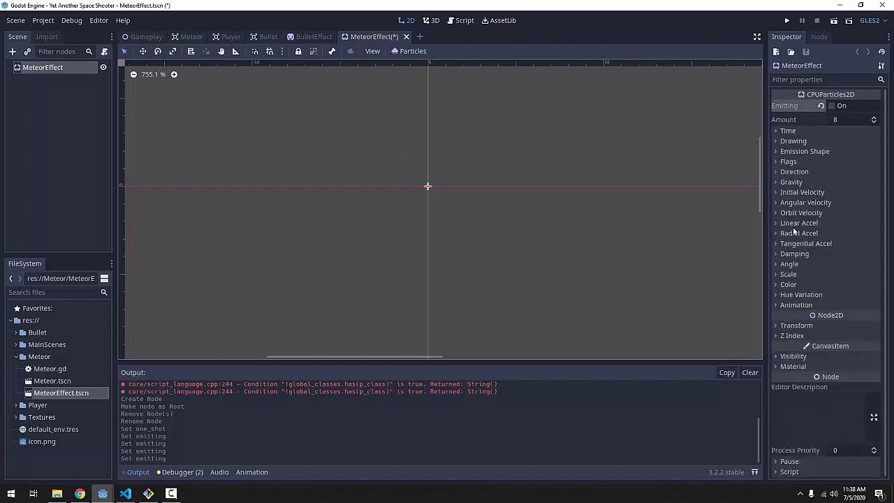
# Step: Assign res://Textures/meteorSmall.png as the Drawing texture and preview a burst
pyautogui.click(808, 141)
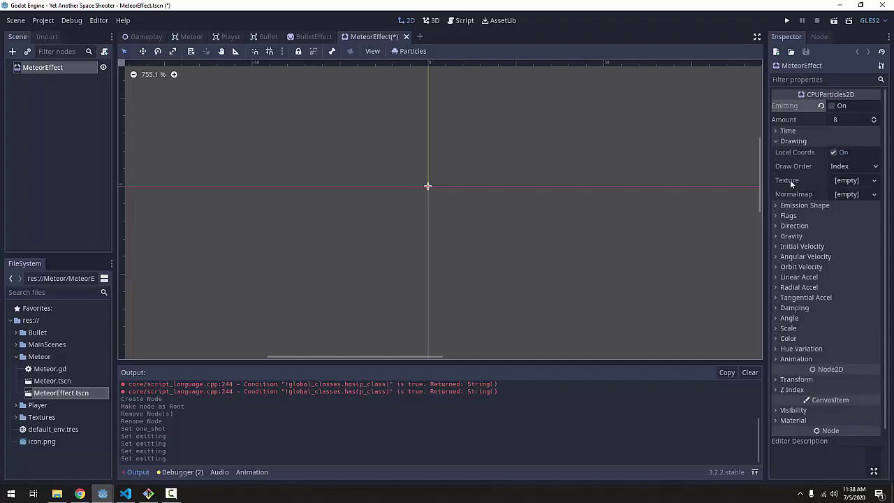
pyautogui.click(18, 357)
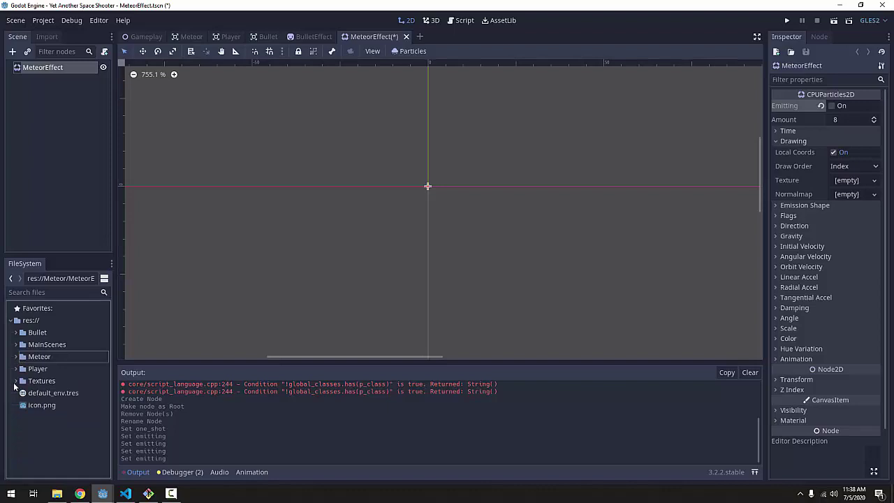
pyautogui.click(15, 381)
pyautogui.scroll(-3, 51, 391)
pyautogui.click(78, 410)
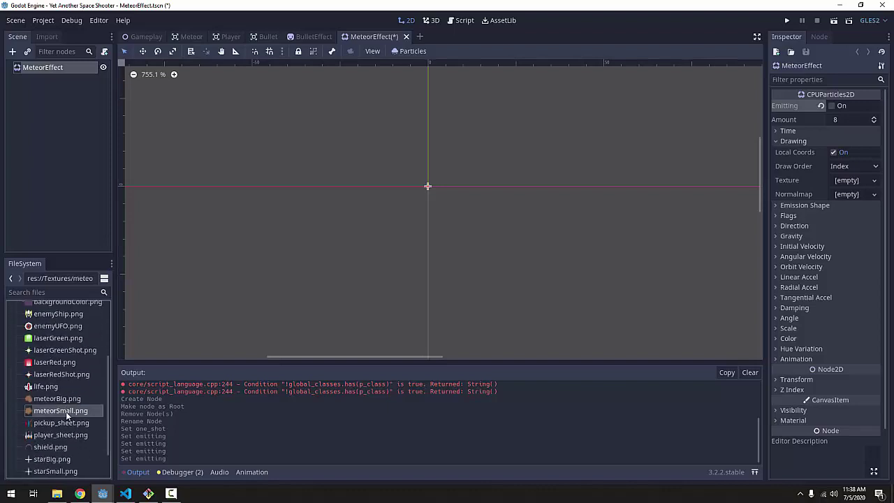
pyautogui.moveTo(67, 416); pyautogui.dragTo(847, 183)
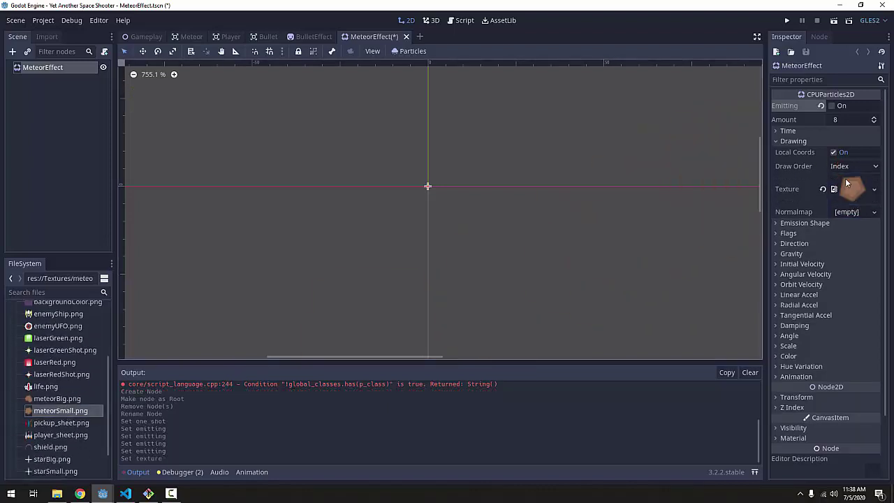
pyautogui.click(831, 106)
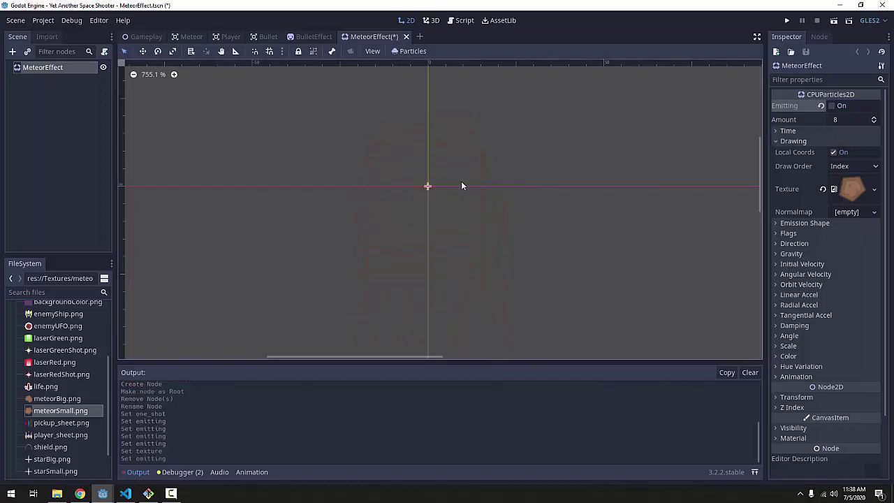
pyautogui.scroll(-3, 459, 183)
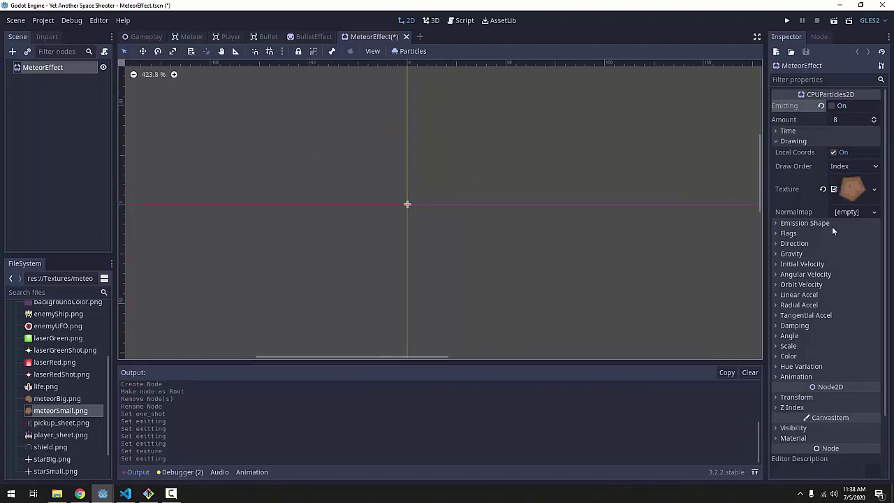
# Step: Set the particle Scale Amount to 0.3 and Scale Random to 0.3
pyautogui.click(791, 345)
pyautogui.scroll(-3, 800, 331)
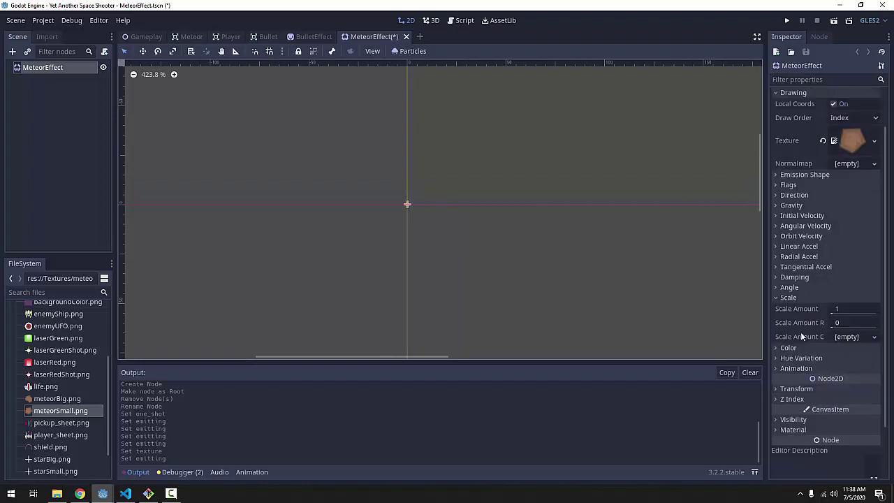
pyautogui.click(846, 263)
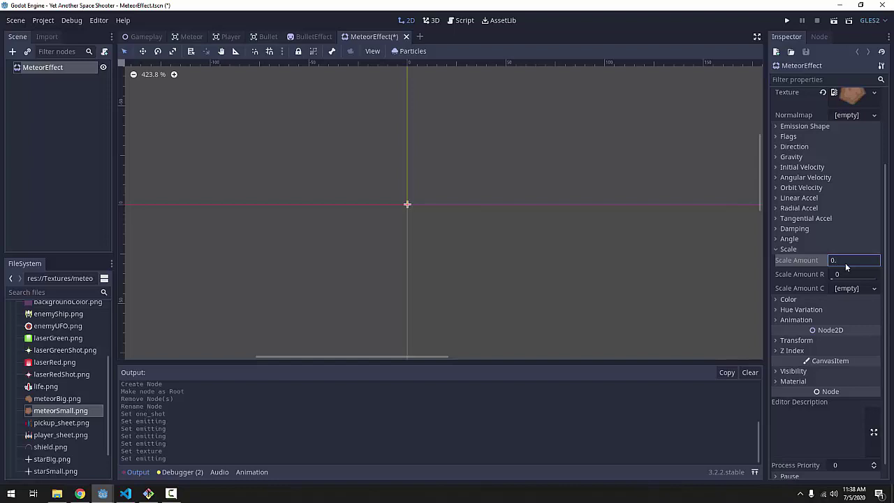
pyautogui.press('Return')
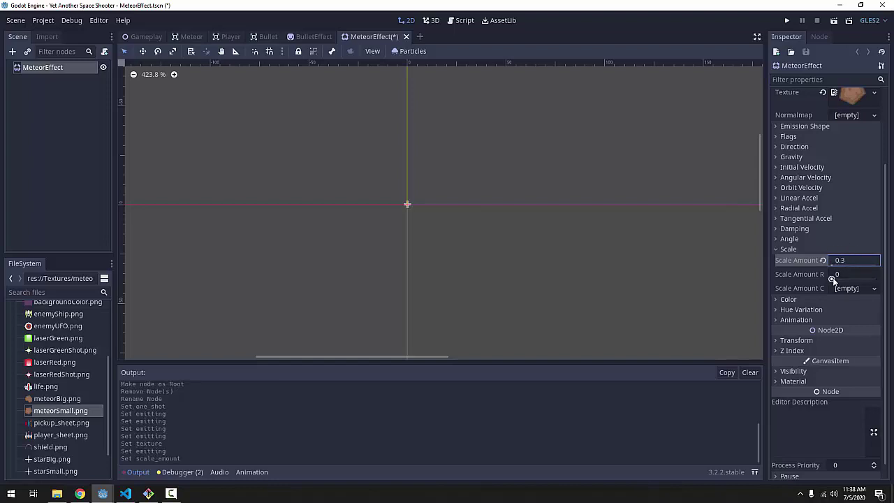
pyautogui.moveTo(831, 278); pyautogui.dragTo(840, 278)
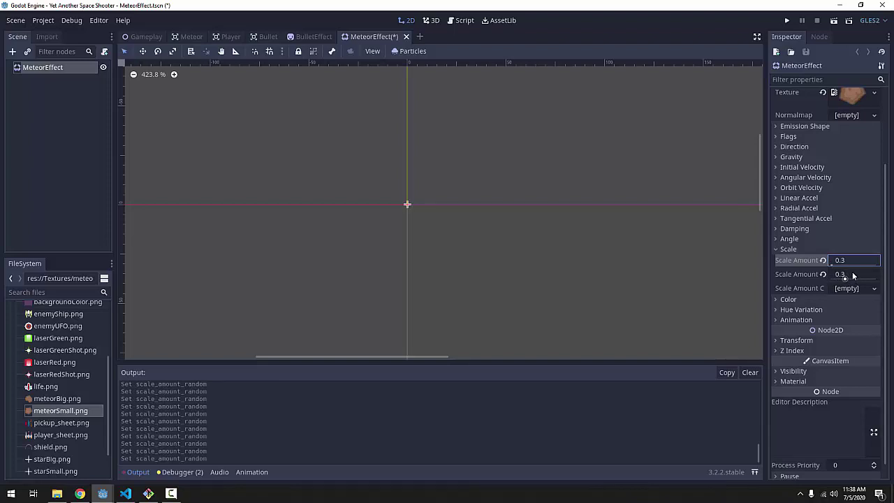
pyautogui.click(628, 242)
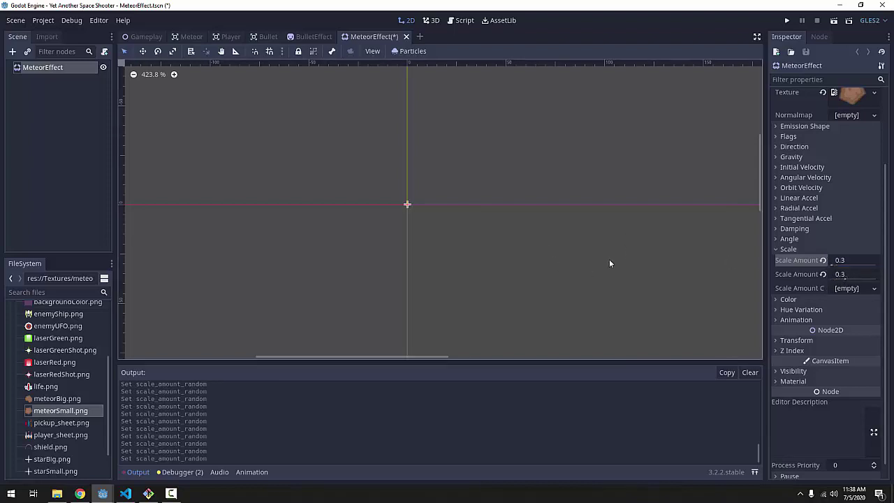
pyautogui.click(791, 249)
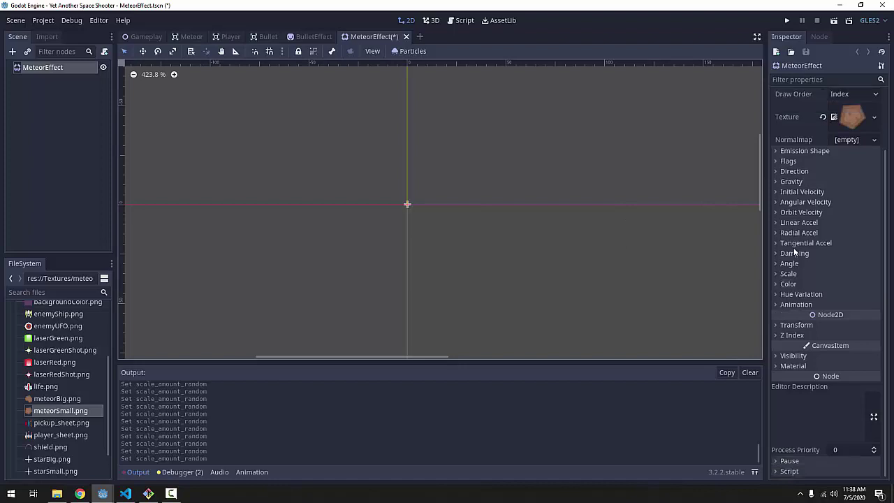
# Step: Set the vertical gravity to 0
pyautogui.click(802, 183)
pyautogui.click(844, 206)
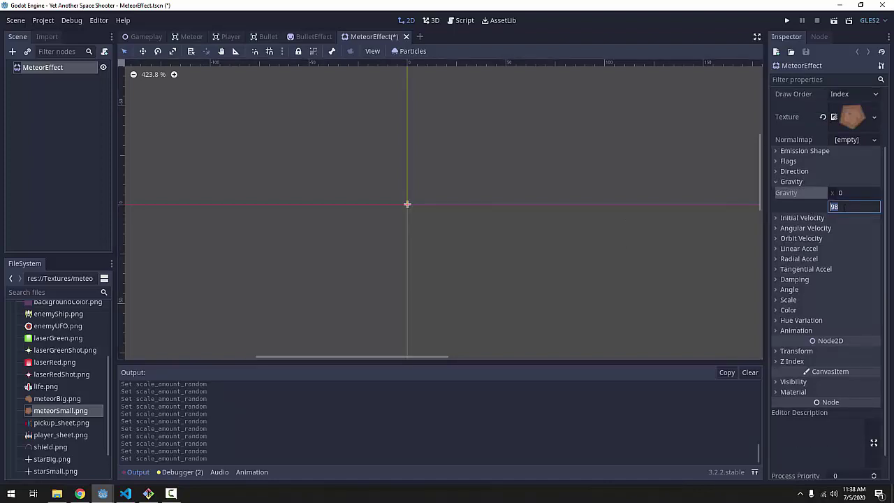
pyautogui.write('0')
pyautogui.press('Return')
# Step: Turn off One Shot and turn on Emitting for a continuous preview
pyautogui.scroll(3, 831, 212)
pyautogui.click(788, 131)
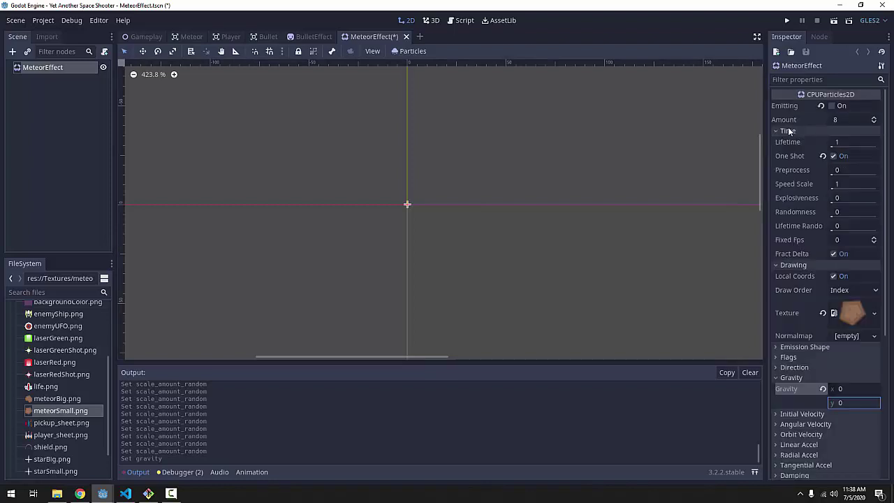
pyautogui.click(828, 159)
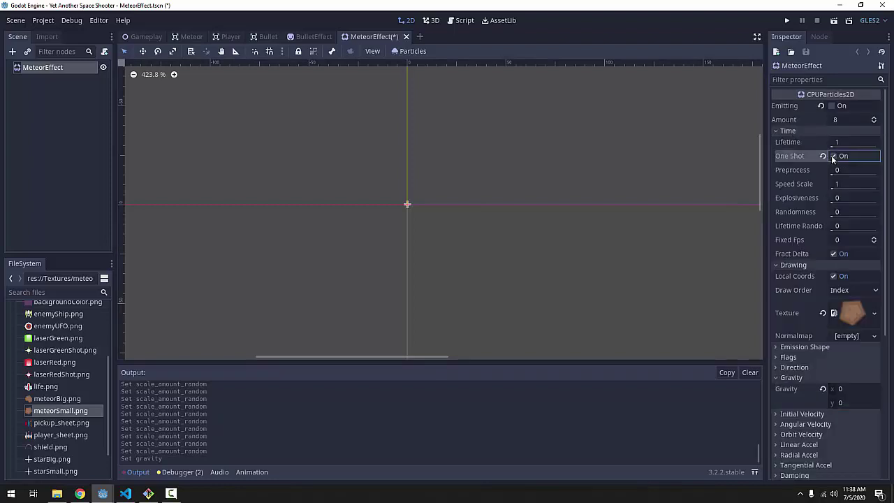
pyautogui.click(832, 105)
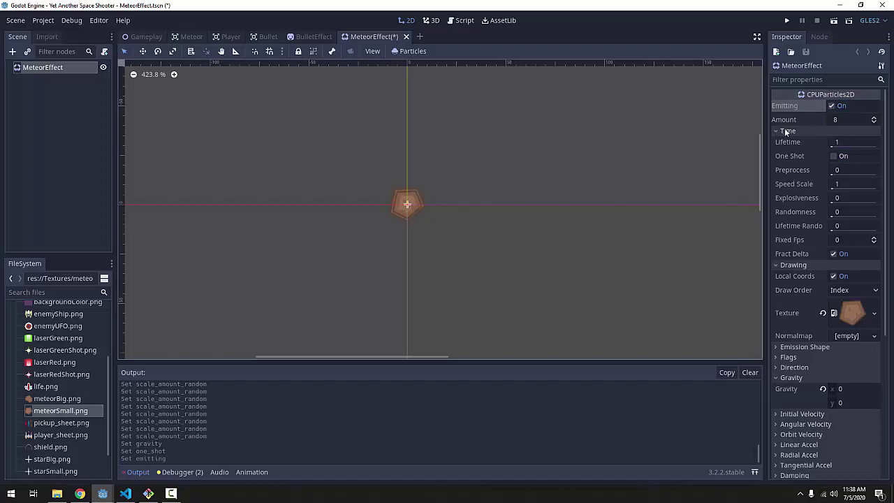
pyautogui.click(786, 131)
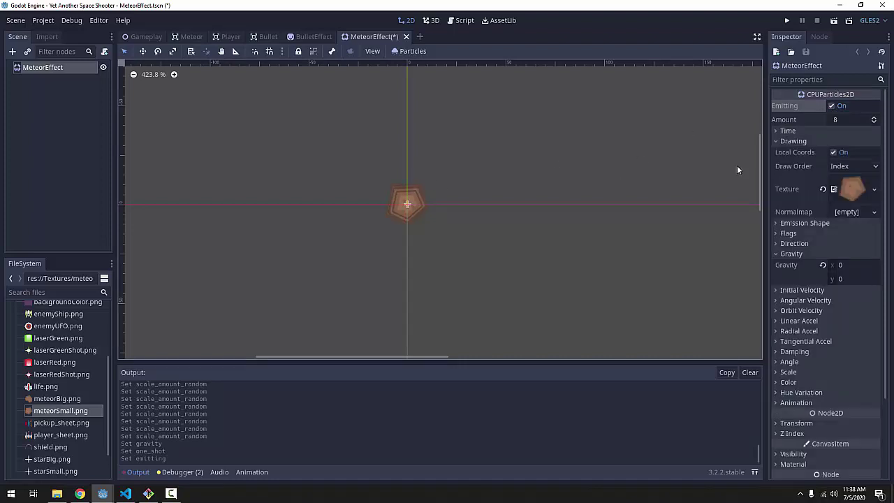
pyautogui.click(787, 131)
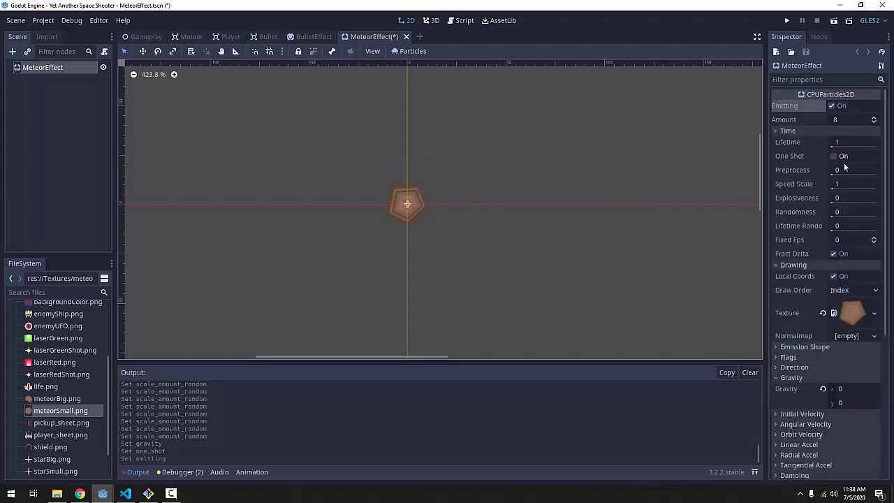
pyautogui.click(786, 131)
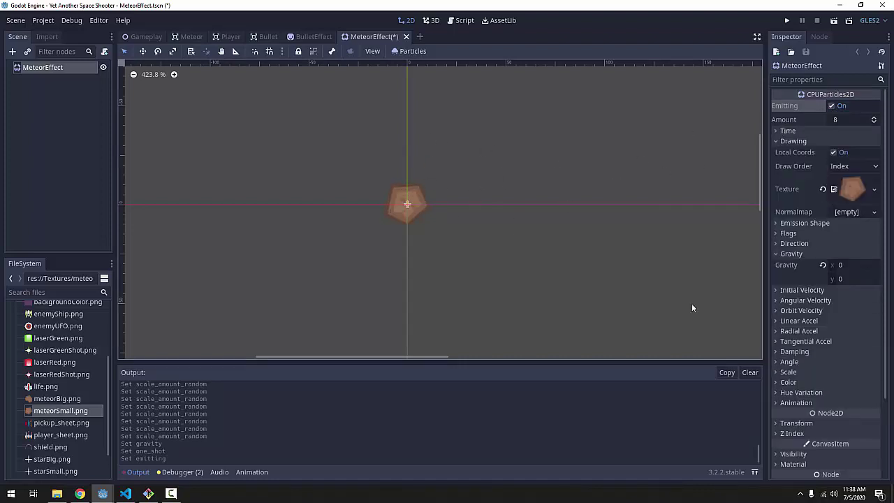
# Step: Try a vertical gravity of 98, then return it to 0
pyautogui.click(848, 278)
pyautogui.write('98')
pyautogui.press('Return')
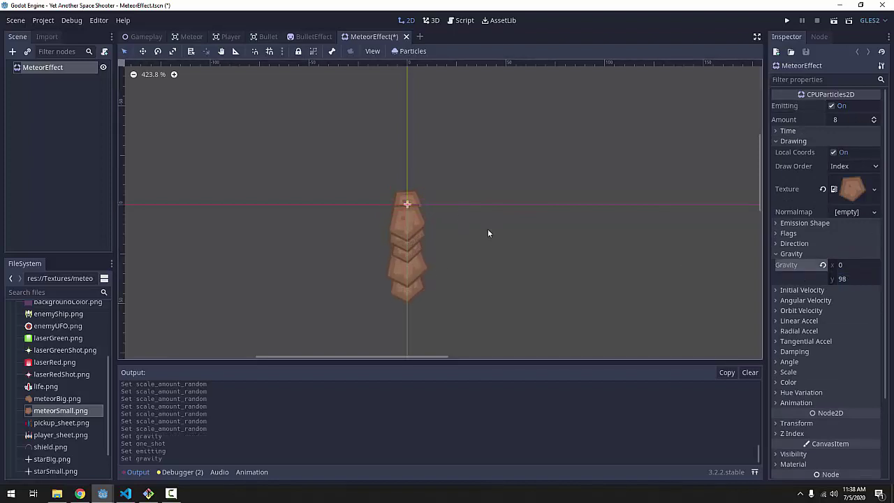
pyautogui.click(869, 279)
pyautogui.write('0')
pyautogui.press('Return')
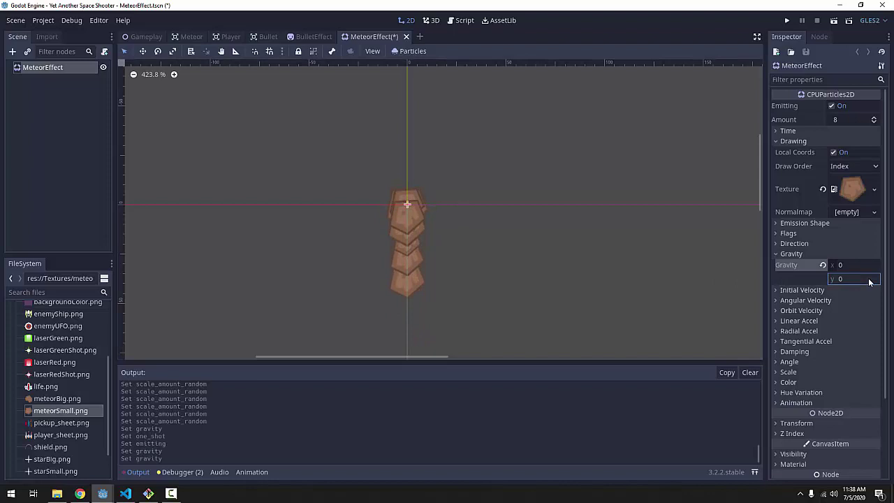
pyautogui.click(846, 253)
# Step: Set initial velocity 25 with 0.49 randomness and a direction spread of 180
pyautogui.scroll(-1, 806, 250)
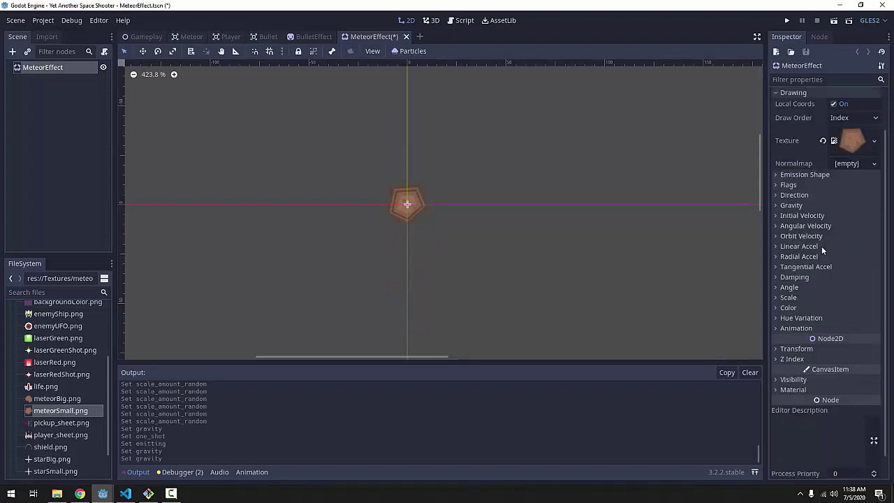
pyautogui.click(809, 217)
pyautogui.click(856, 227)
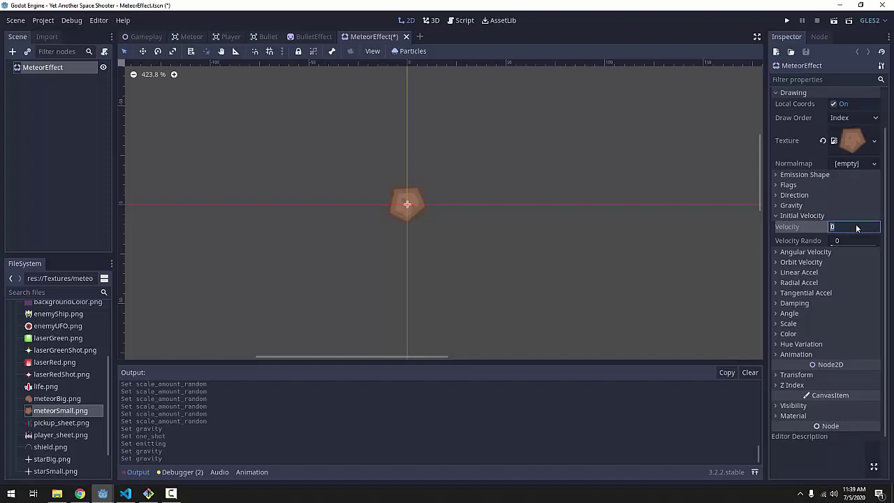
pyautogui.write('25')
pyautogui.press('Return')
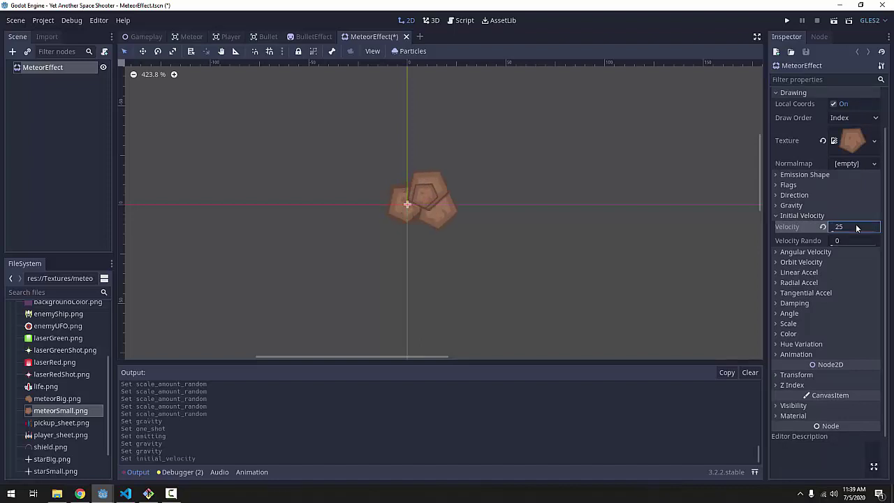
pyautogui.moveTo(834, 245); pyautogui.dragTo(853, 247)
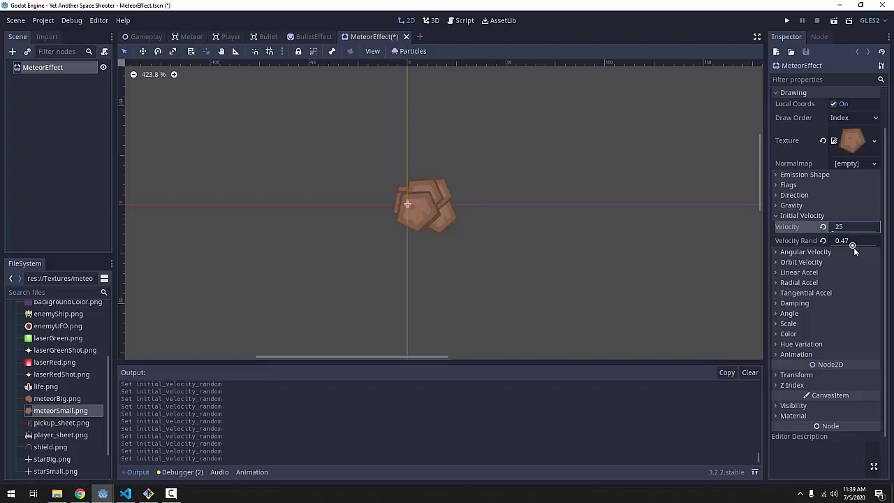
pyautogui.click(821, 213)
pyautogui.click(800, 195)
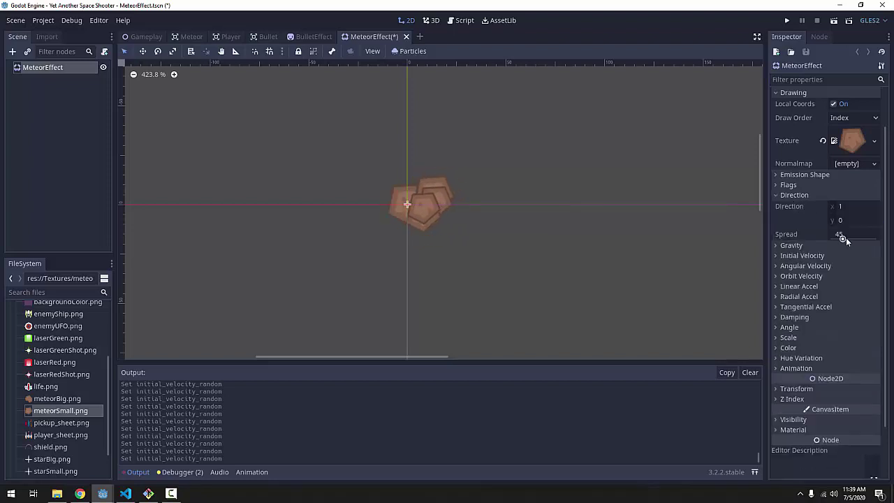
pyautogui.moveTo(842, 239); pyautogui.dragTo(876, 238)
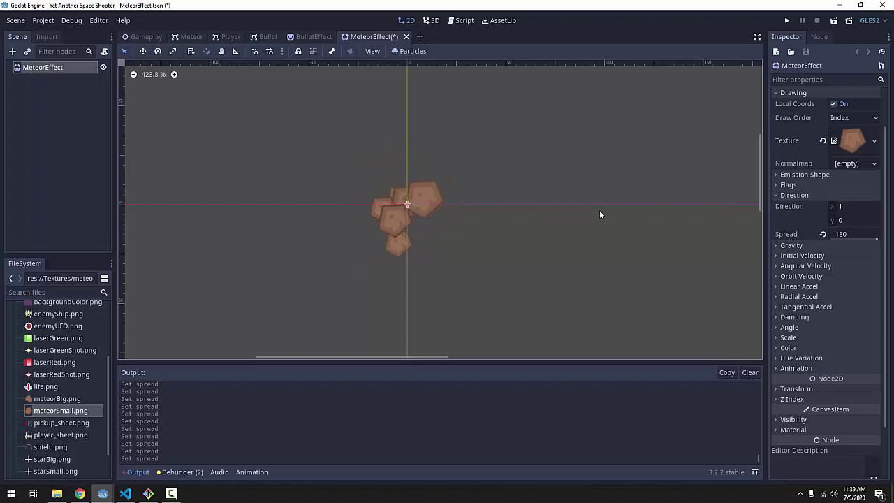
# Step: Switch the emission shape to Sphere, setting its radius to 20 and then to 1
pyautogui.click(794, 196)
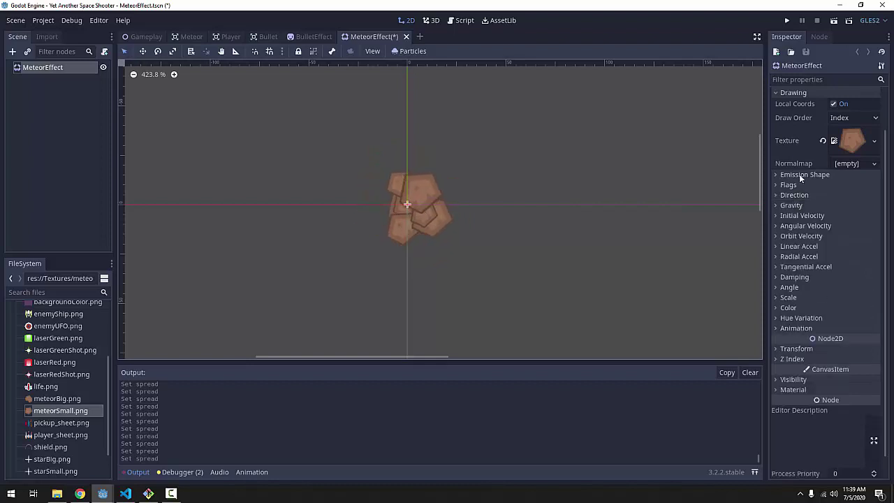
pyautogui.click(801, 175)
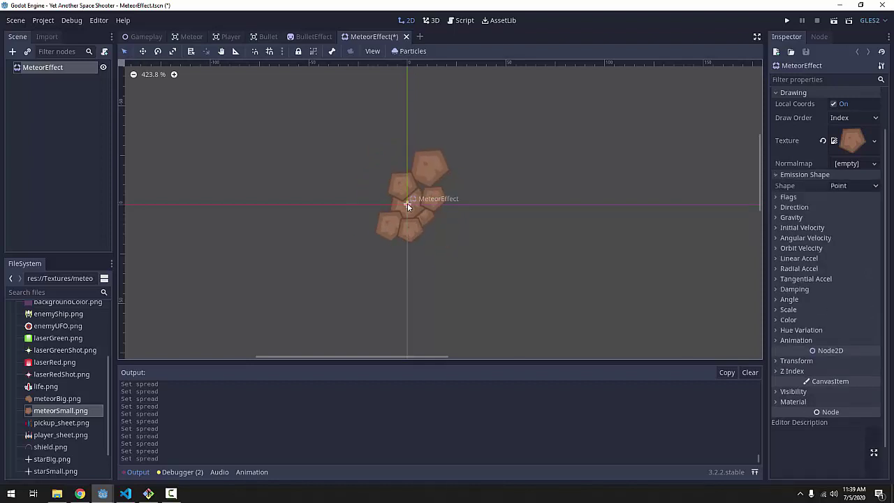
pyautogui.click(872, 187)
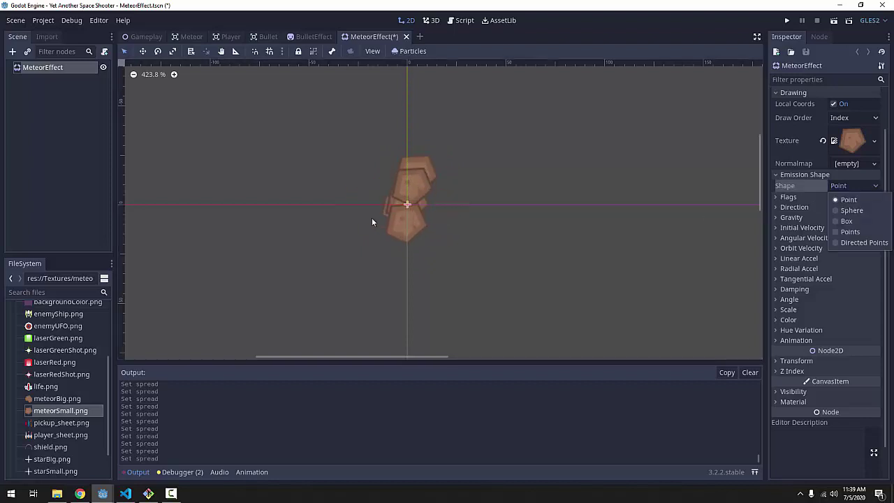
pyautogui.click(852, 211)
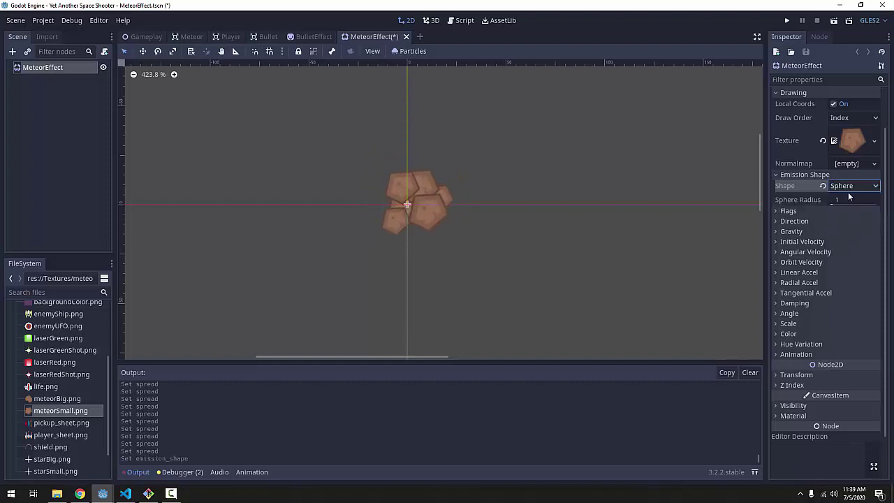
pyautogui.click(833, 204)
pyautogui.write('20')
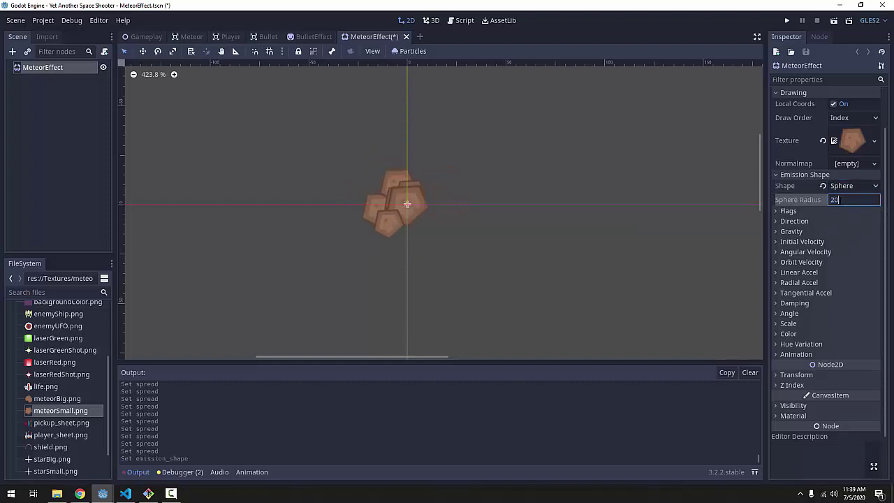
pyautogui.press('Return')
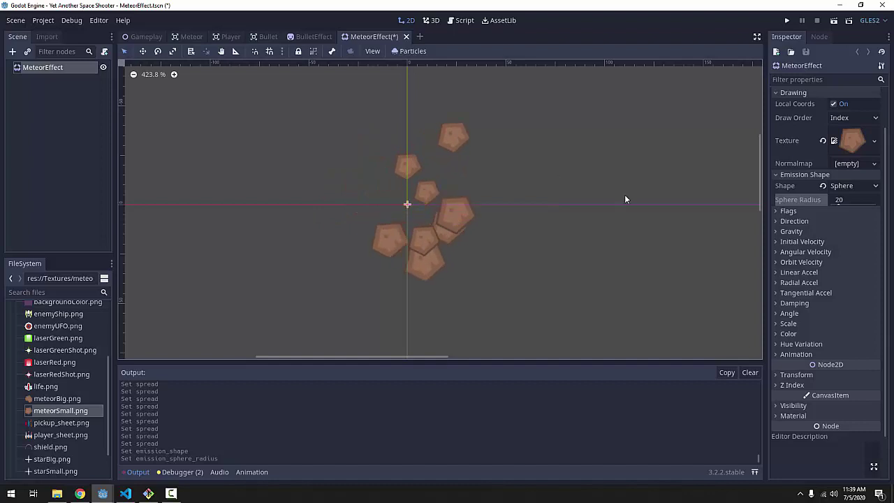
pyautogui.click(859, 201)
pyautogui.write('1')
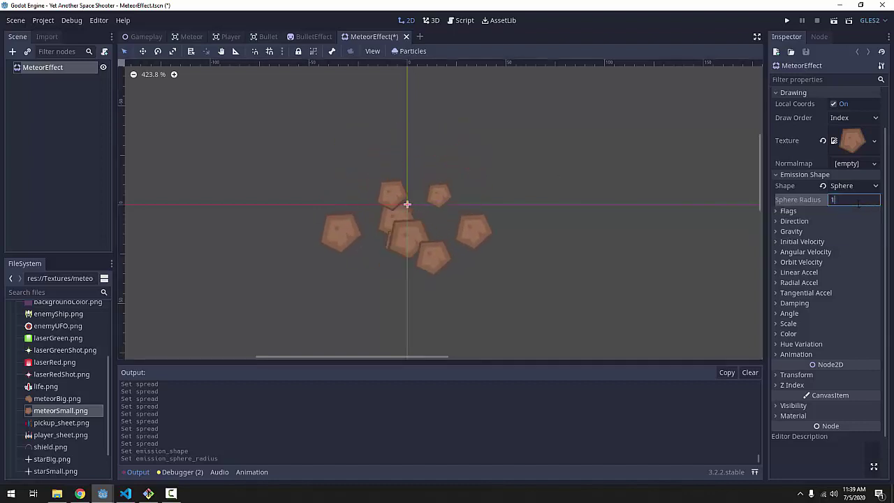
pyautogui.press('Return')
pyautogui.click(837, 174)
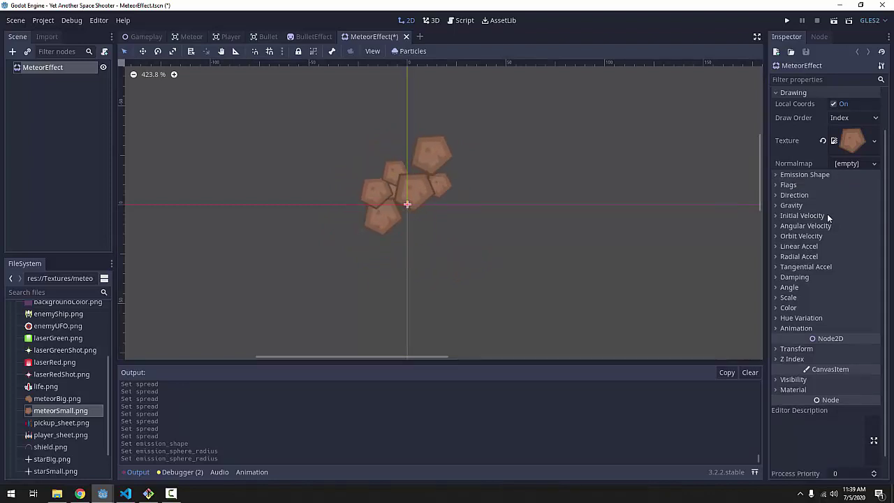
# Step: Give the particles angular velocity 100 with a 0.4 Velocity Random
pyautogui.click(802, 225)
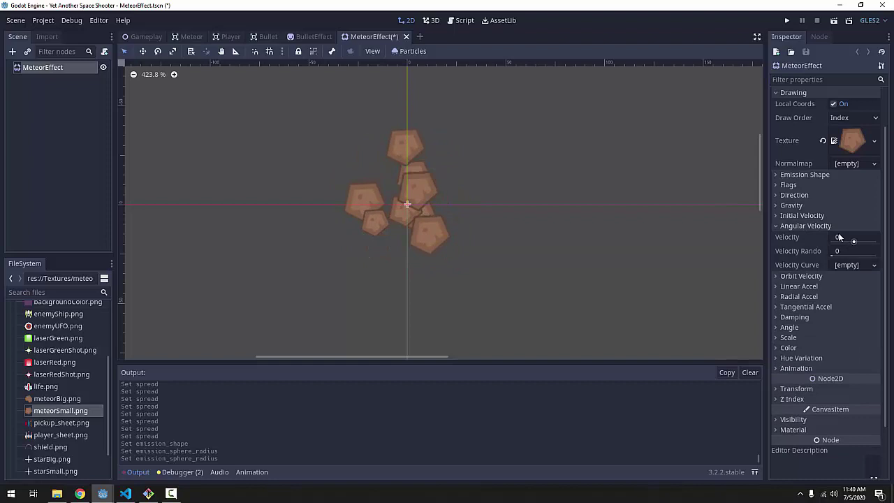
pyautogui.click(846, 238)
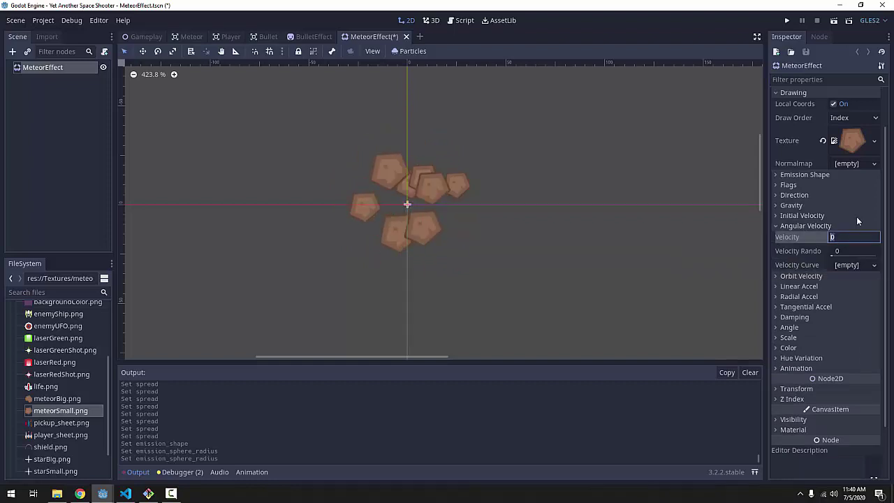
pyautogui.write('100')
pyautogui.press('Return')
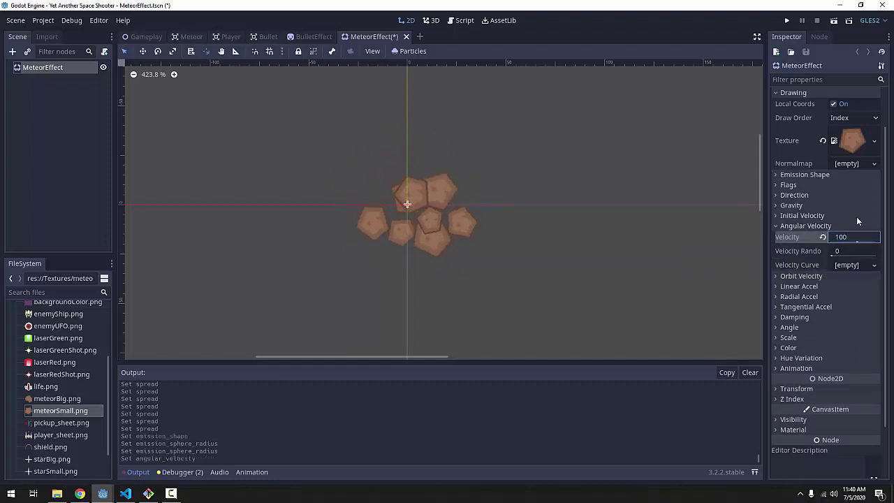
pyautogui.moveTo(833, 252); pyautogui.dragTo(852, 256)
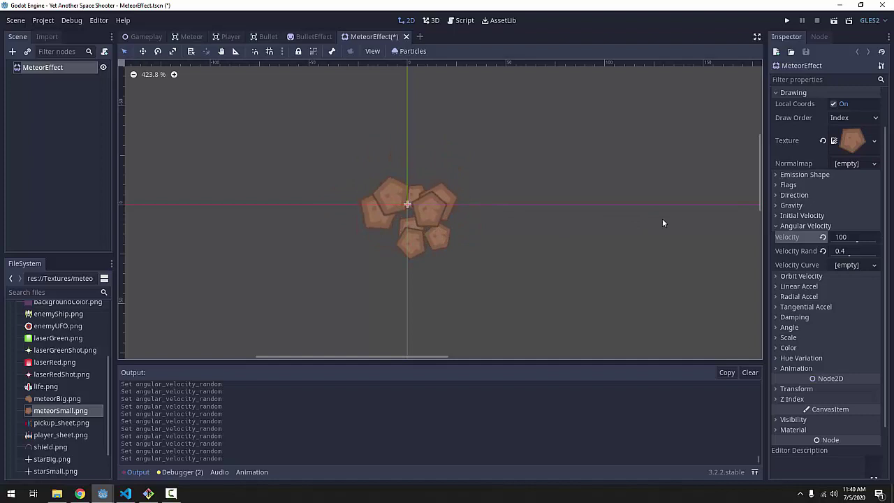
pyautogui.click(809, 226)
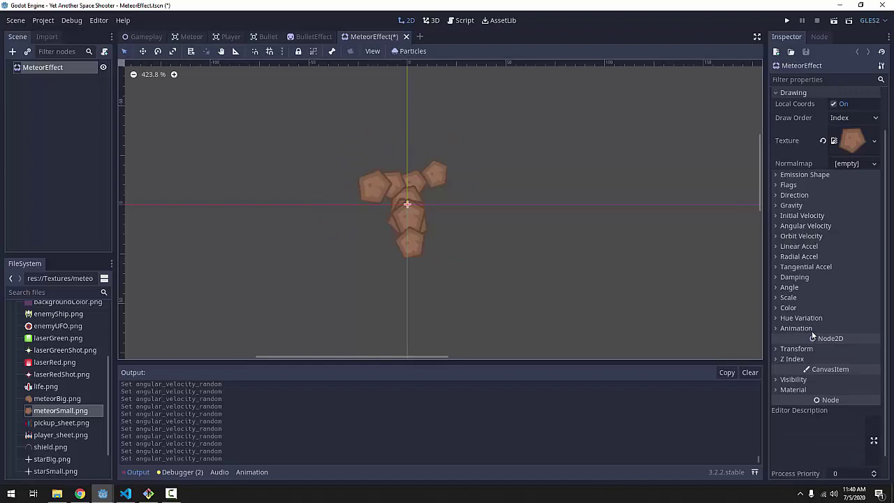
# Step: Create a New Gradient as the Color Ramp and expand its Colors array
pyautogui.click(805, 308)
pyautogui.scroll(-2, 842, 279)
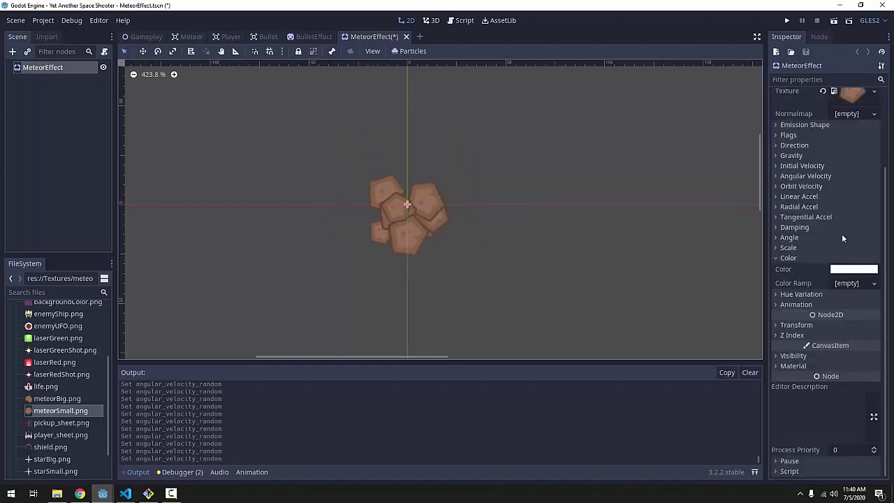
pyautogui.click(871, 284)
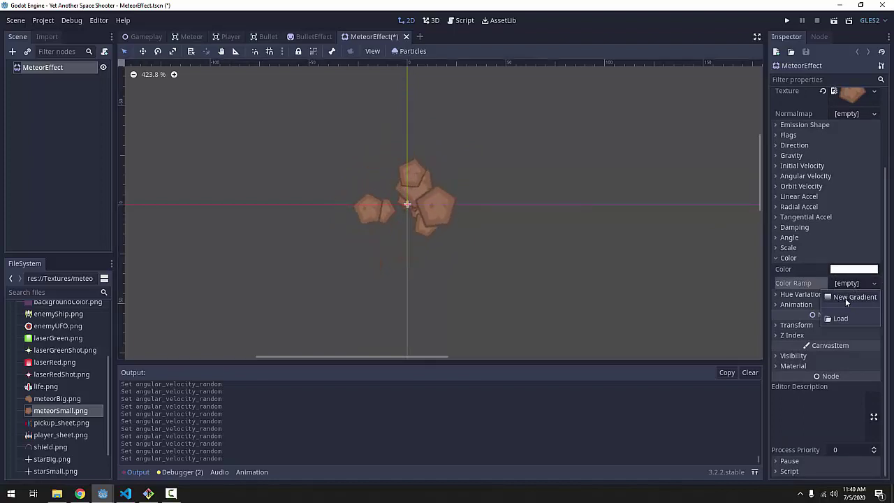
pyautogui.click(853, 298)
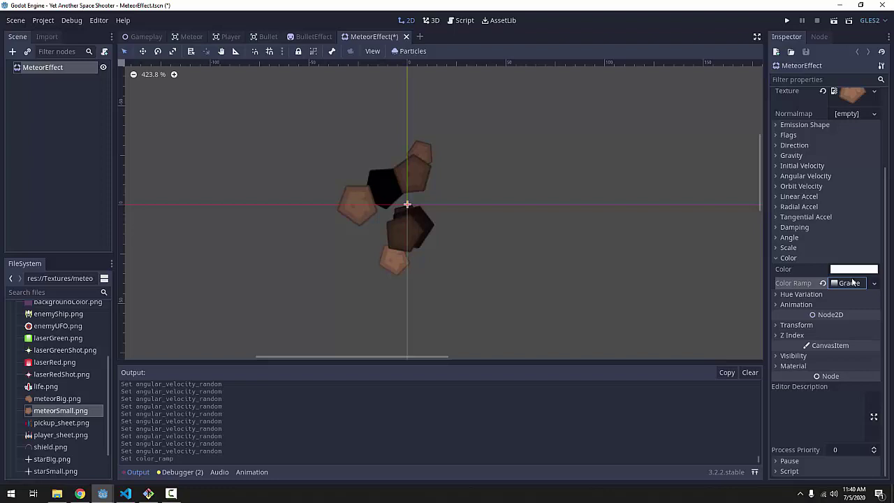
pyautogui.click(852, 281)
pyautogui.scroll(-2, 838, 279)
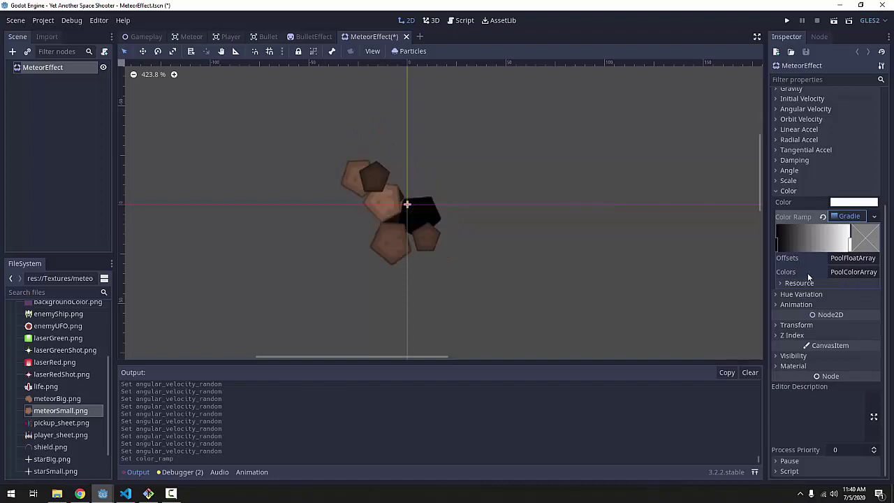
pyautogui.click(843, 271)
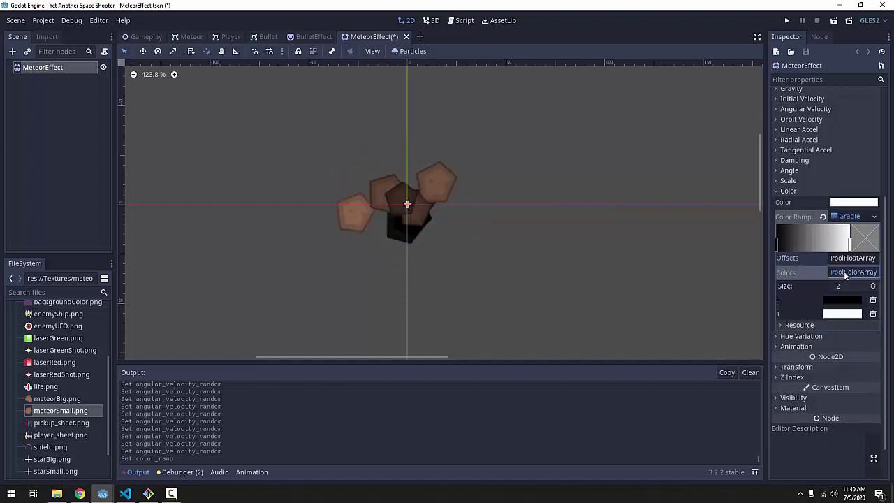
pyautogui.scroll(-2, 813, 283)
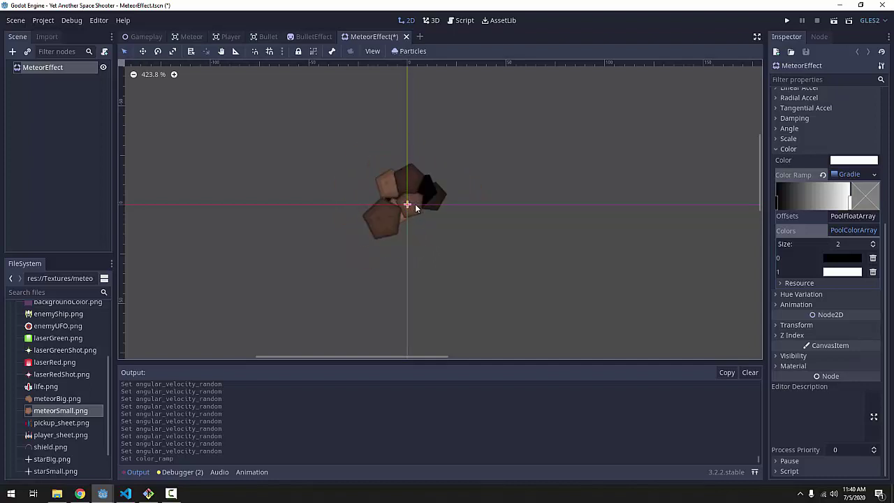
# Step: Make the gradient run from near-white to white with alpha 0
pyautogui.click(832, 262)
pyautogui.moveTo(713, 112); pyautogui.dragTo(690, 26)
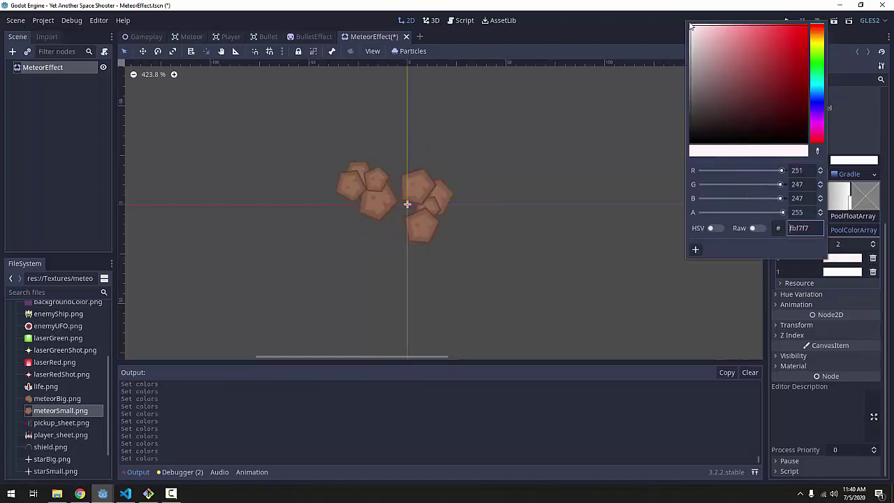
pyautogui.click(588, 29)
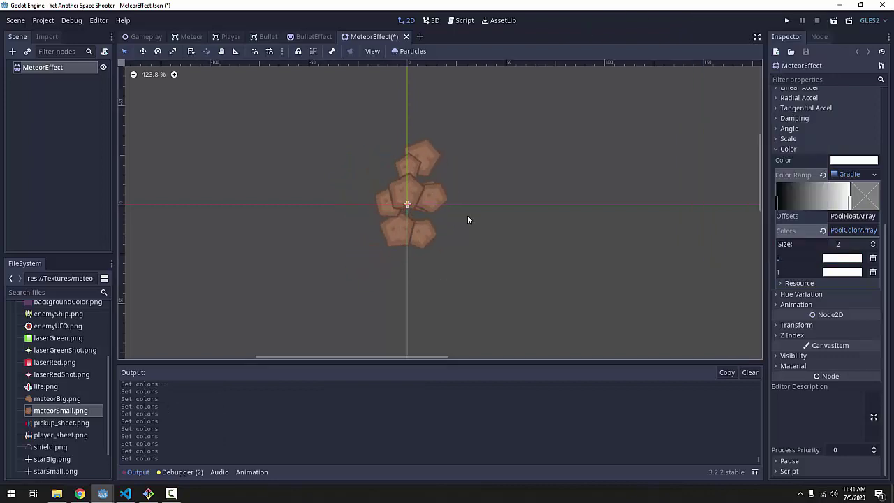
pyautogui.click(841, 272)
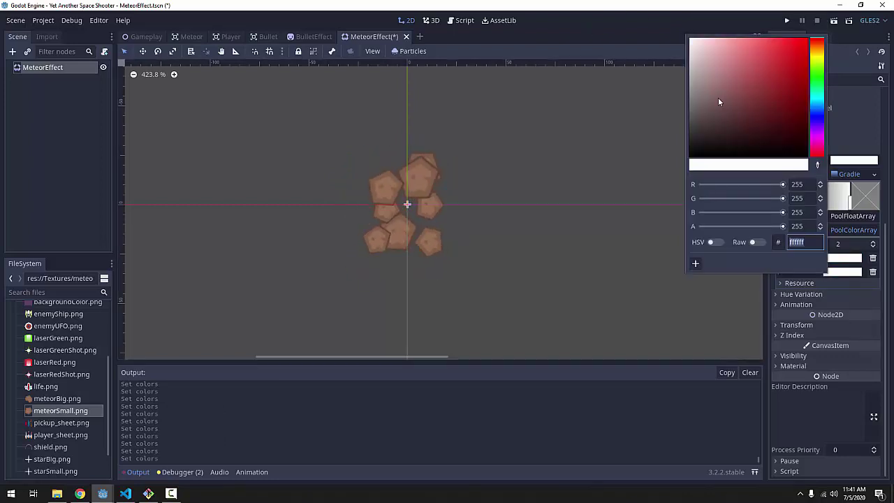
pyautogui.moveTo(717, 102); pyautogui.dragTo(690, 39)
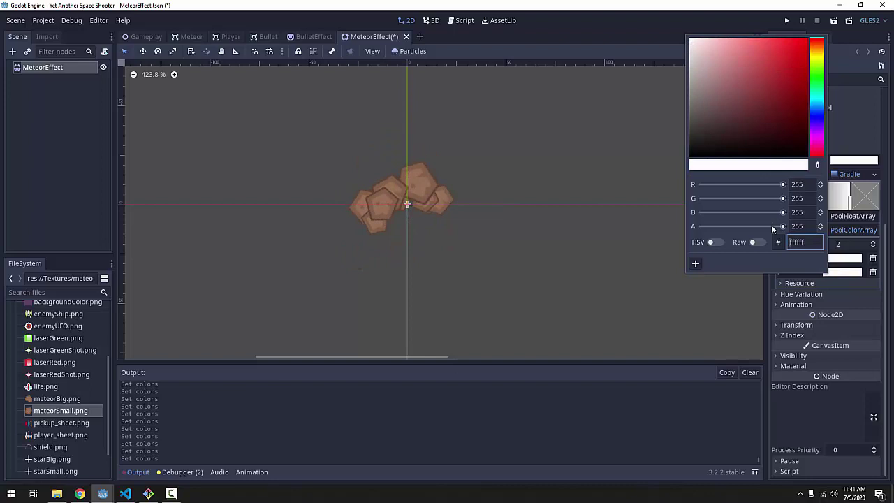
pyautogui.moveTo(783, 225); pyautogui.dragTo(698, 226)
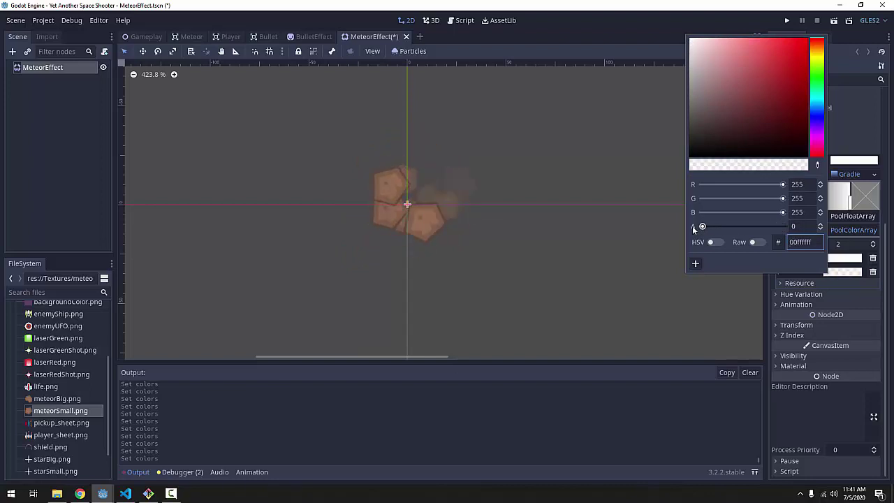
pyautogui.click(794, 278)
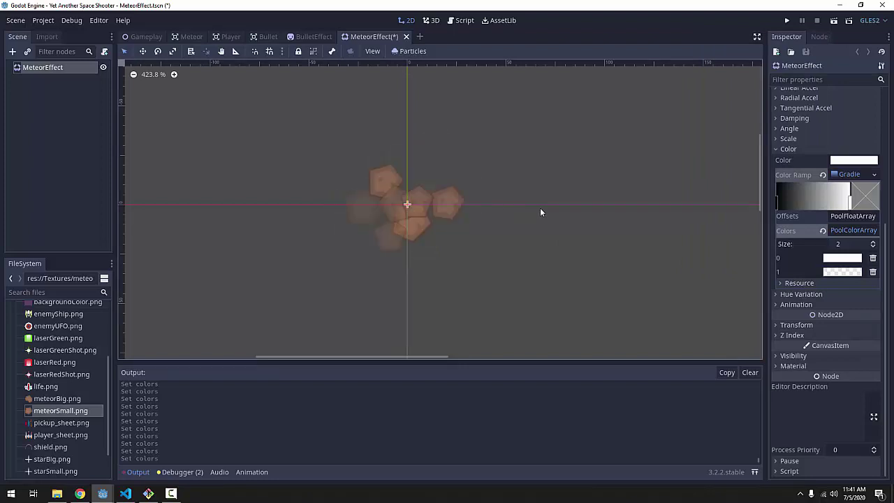
pyautogui.click(786, 150)
pyautogui.scroll(3, 796, 193)
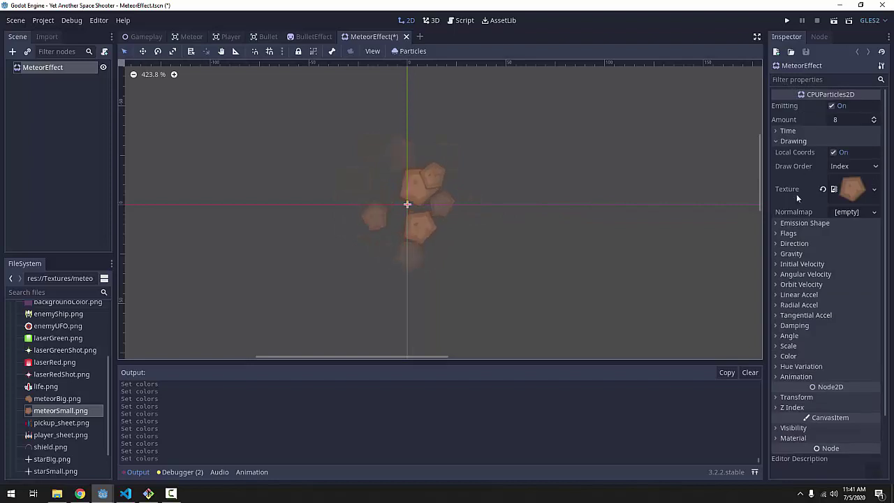
# Step: Set the MeteorEffect particle Lifetime to 10 in the Time section
pyautogui.click(801, 130)
pyautogui.click(840, 142)
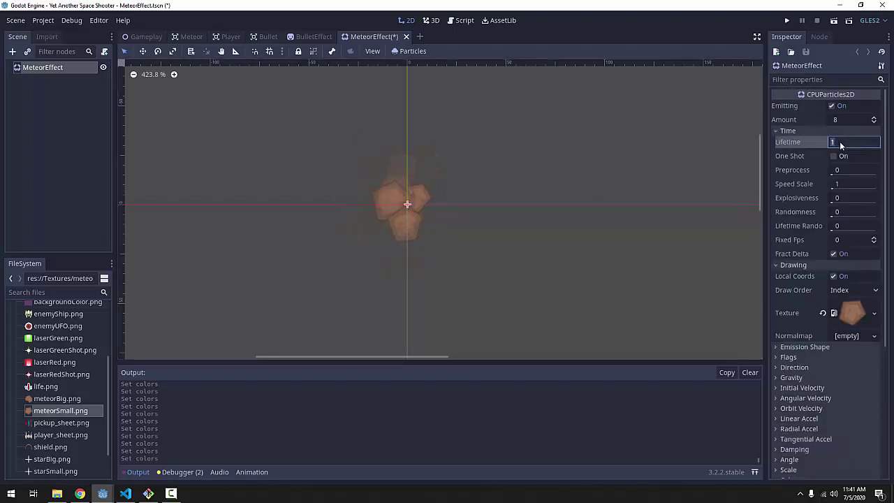
pyautogui.write('10')
pyautogui.press('Return')
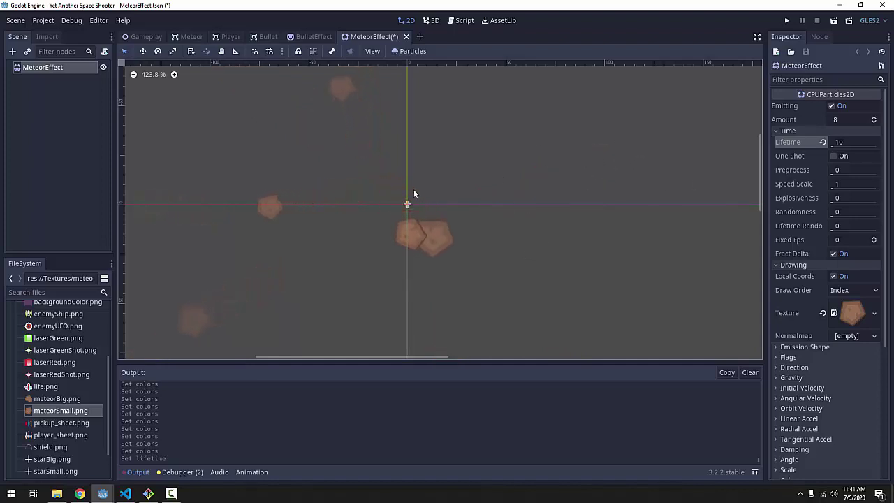
pyautogui.scroll(-1, 489, 221)
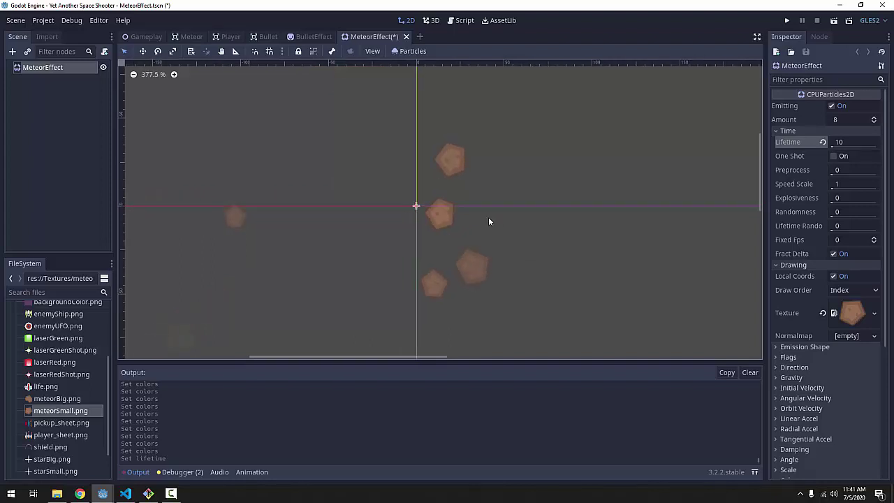
pyautogui.scroll(-7, 488, 221)
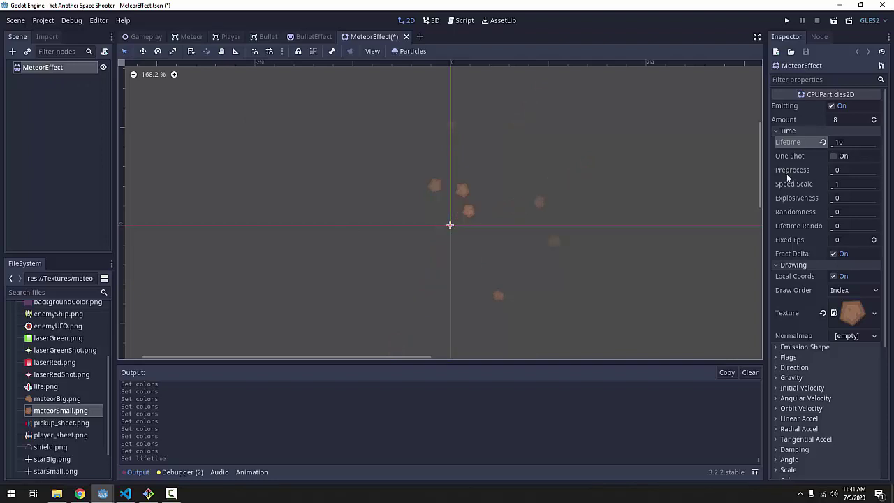
# Step: Enable One Shot on MeteorEffect, save the scene, and switch to the Meteor scene
pyautogui.click(833, 157)
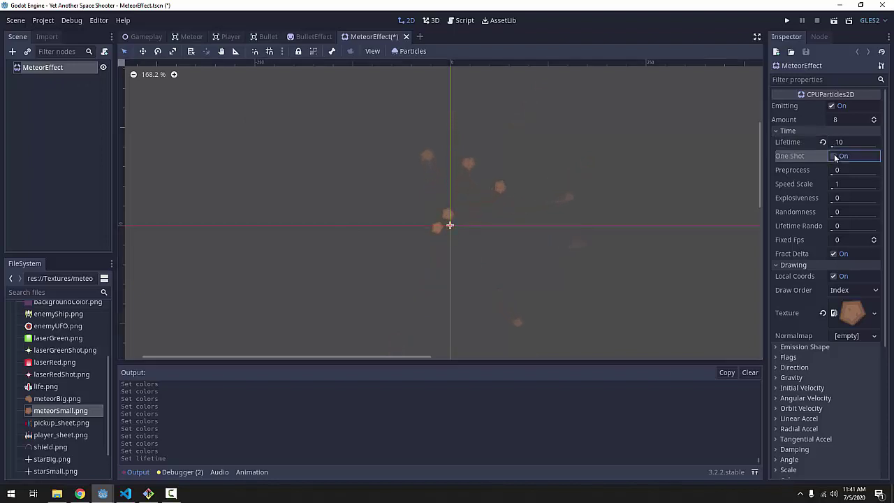
pyautogui.click(833, 156)
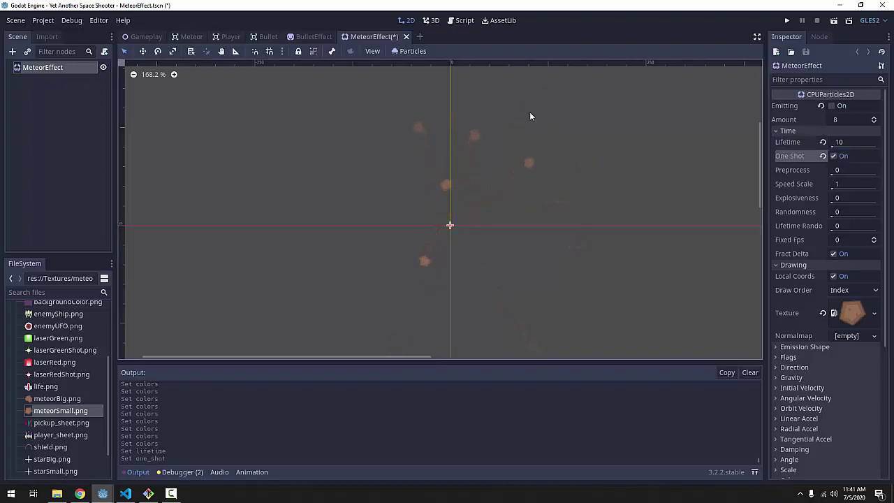
pyautogui.hotkey('ctrl', 's')
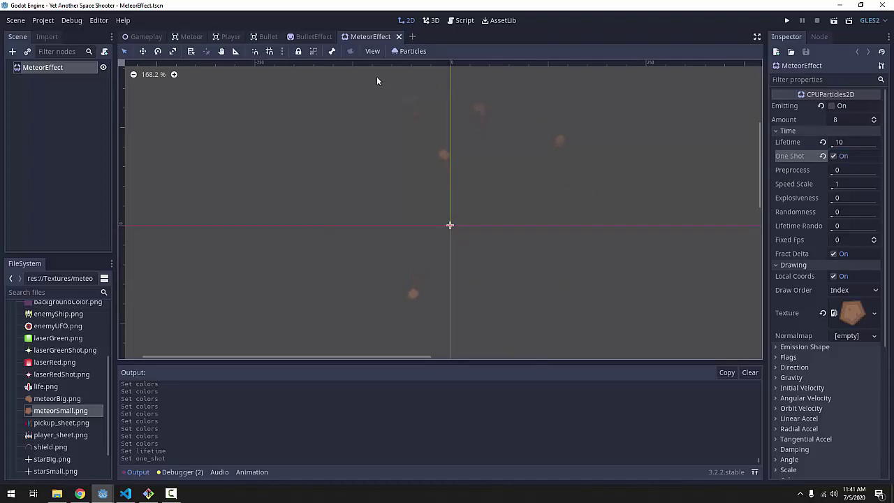
pyautogui.click(180, 36)
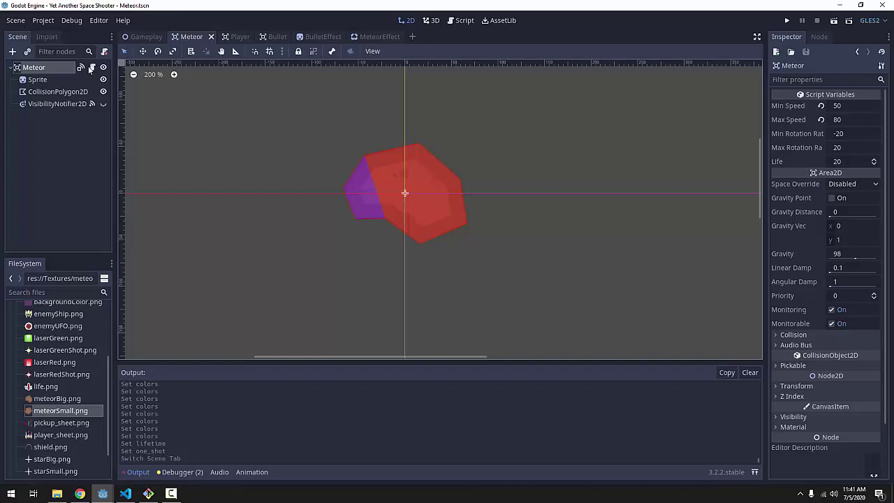
# Step: Open Meteor.gd and review the damage function's queue_free call when life reaches zero
pyautogui.click(92, 68)
pyautogui.scroll(-2, 428, 183)
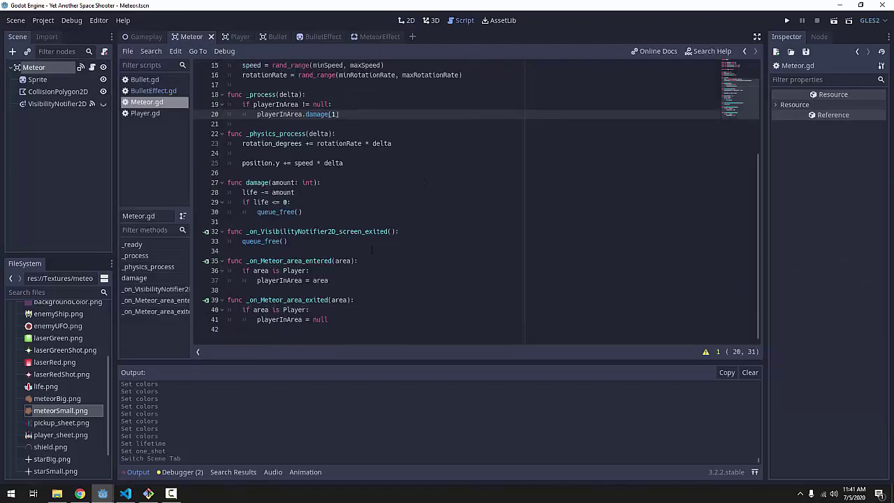
pyautogui.moveTo(330, 213); pyautogui.dragTo(197, 200)
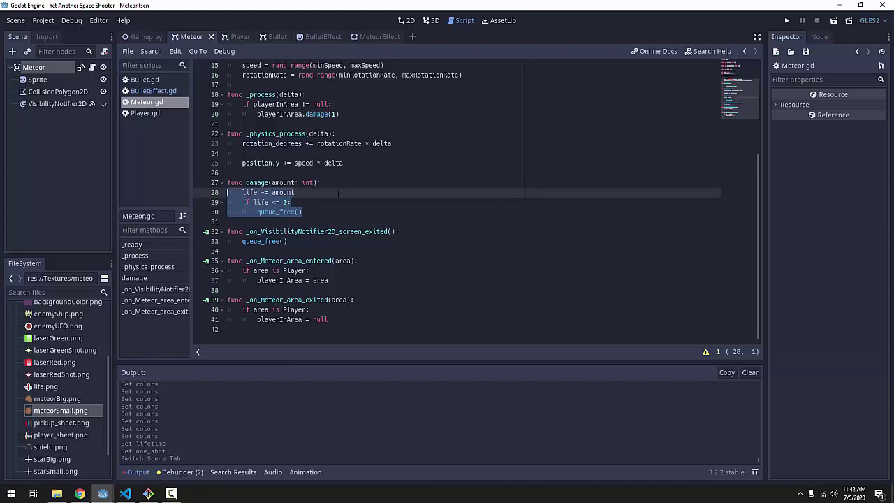
pyautogui.click(318, 212)
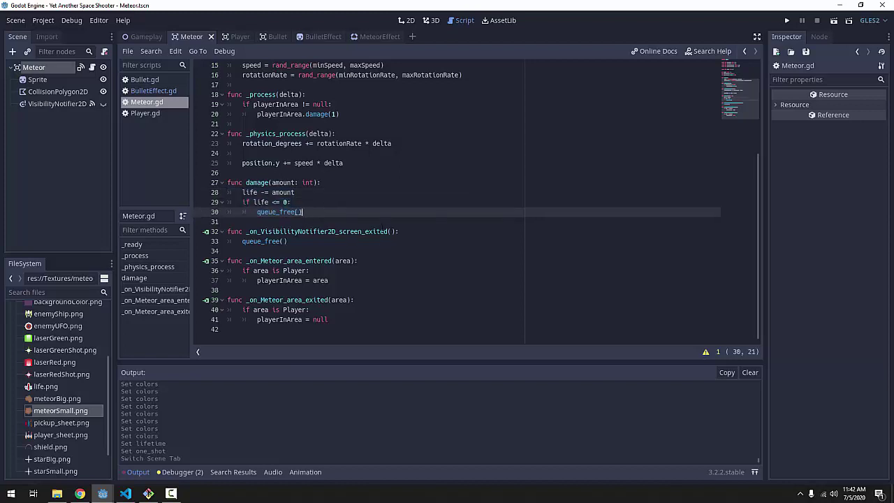
pyautogui.scroll(5, 400, 225)
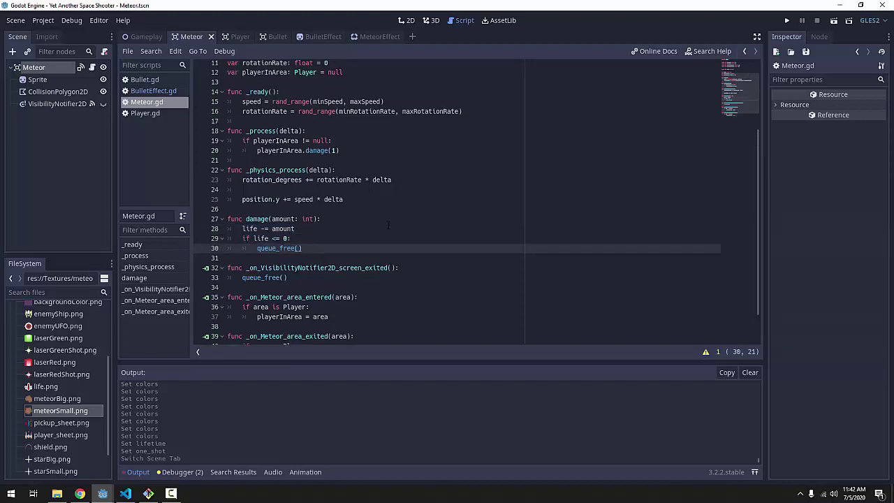
pyautogui.click(397, 66)
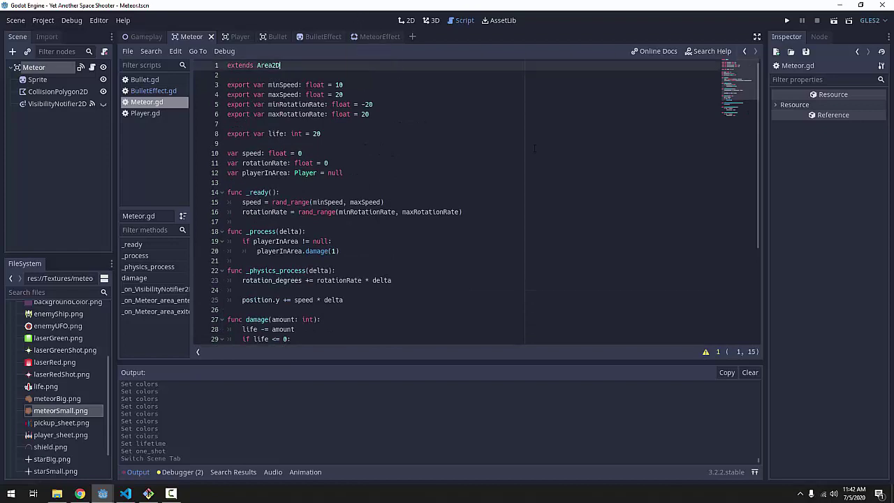
# Step: Add 'var pMeteorEffect := preload("res://Meteor/MeteorEffect.tscn")' on line 3 and save Meteor.gd
pyautogui.press('Return')
pyautogui.press('Return')
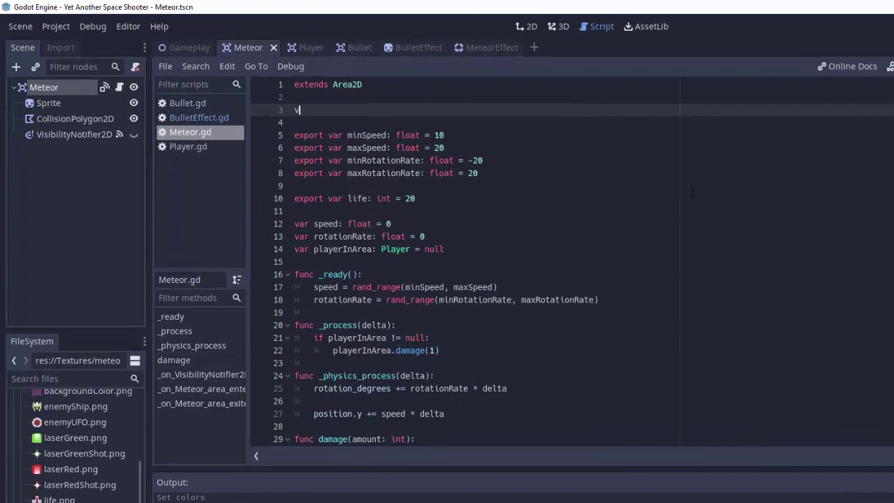
pyautogui.write('var pMeteorEffect := preload(')
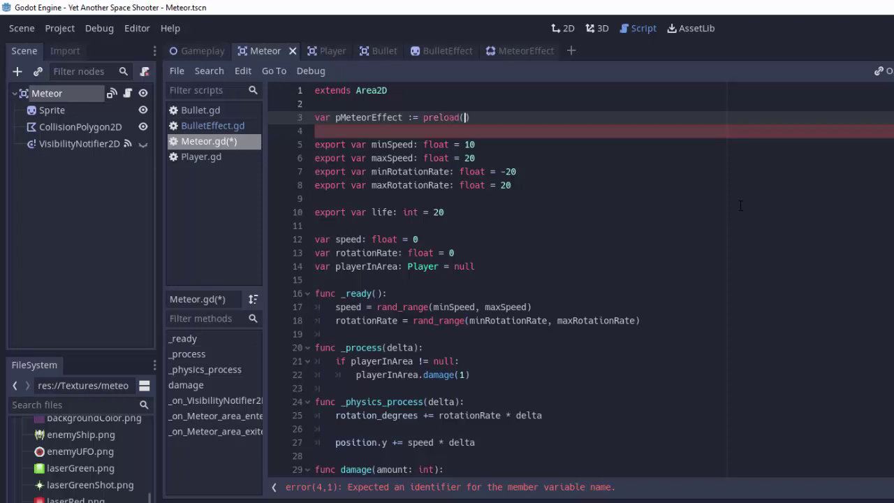
pyautogui.press('Down')
pyautogui.press('Down')
pyautogui.press('Down')
pyautogui.press('Down')
pyautogui.press('Down')
pyautogui.press('Down')
pyautogui.press('Return')
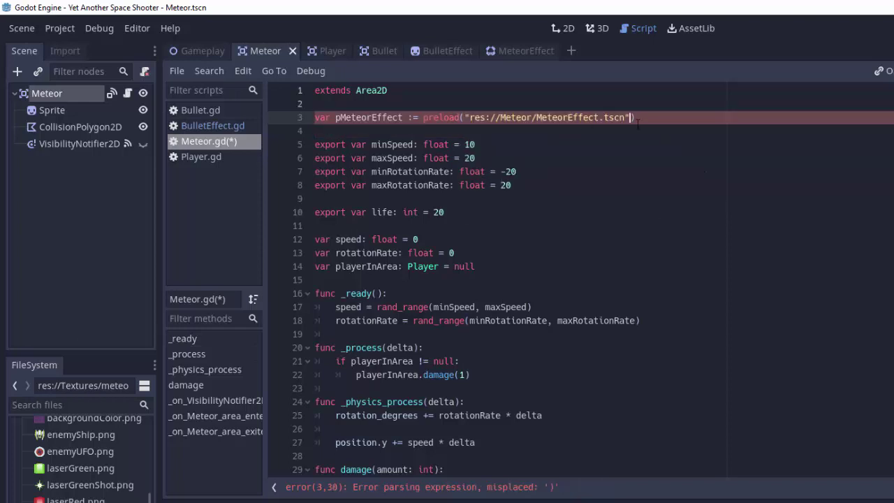
pyautogui.hotkey('ctrl', 's')
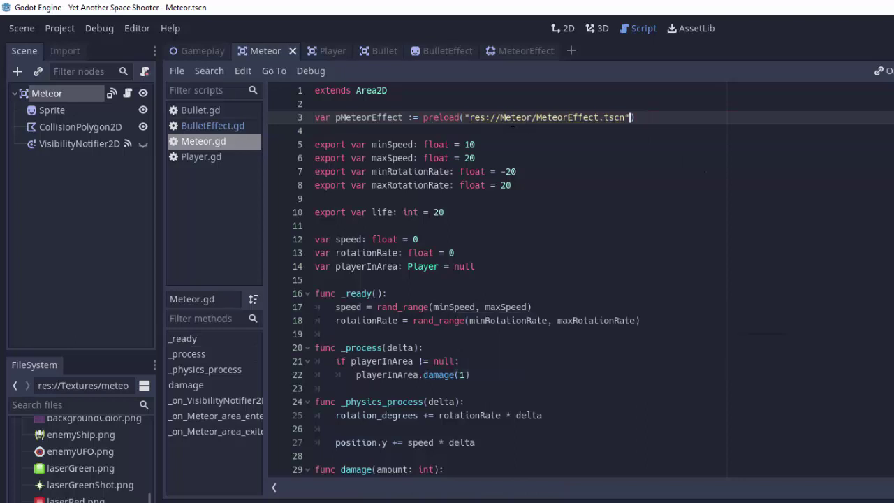
pyautogui.scroll(-5, 512, 121)
# Step: In damage(), add 'var effect := pMeteorEffect.instance()' before the queue_free call
pyautogui.click(472, 268)
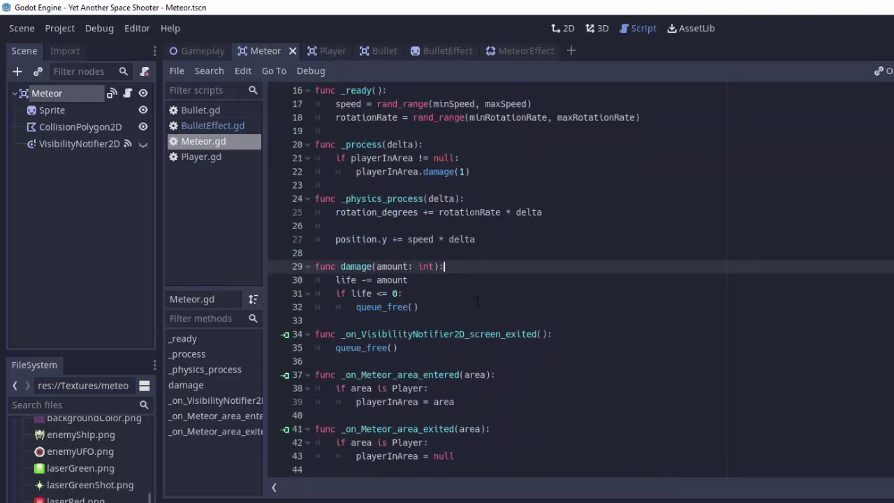
pyautogui.click(530, 287)
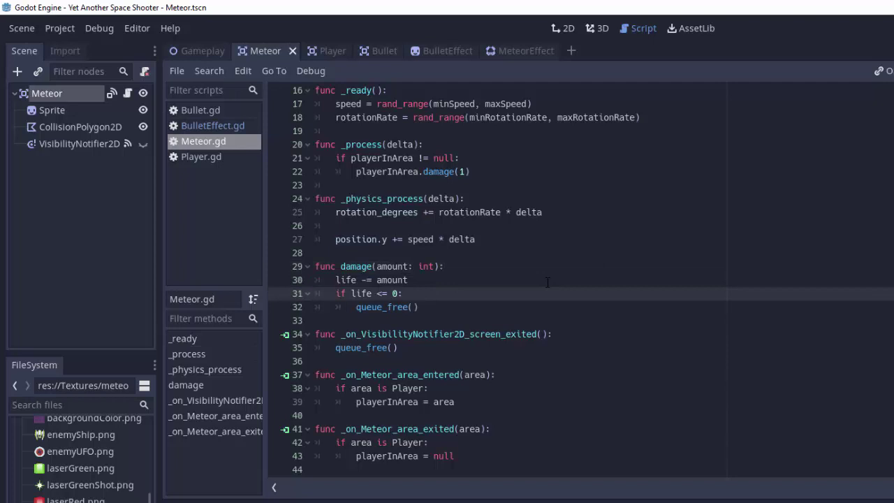
pyautogui.press('Down')
pyautogui.hotkey('shift', 'Home')
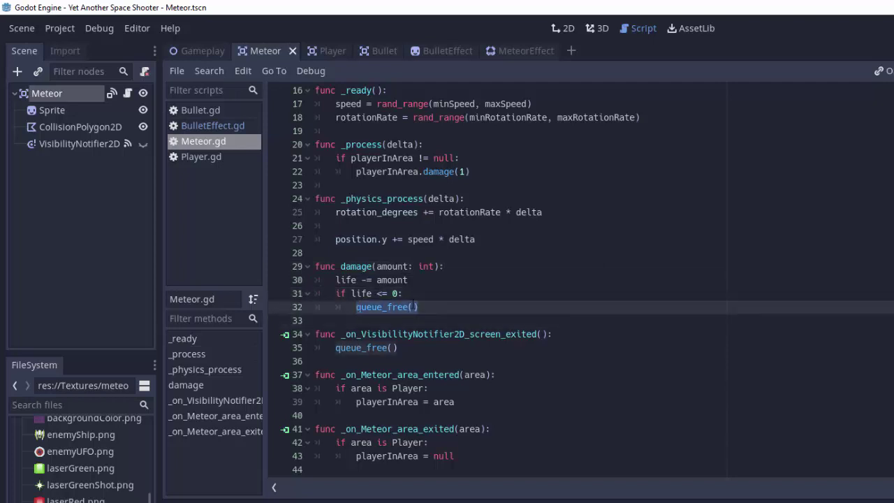
pyautogui.press('Return')
pyautogui.press('Return')
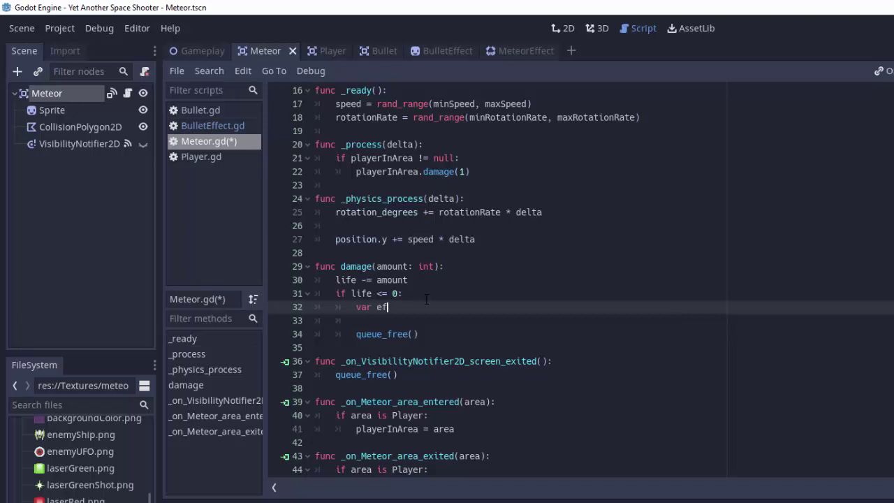
pyautogui.write('var effect := pM')
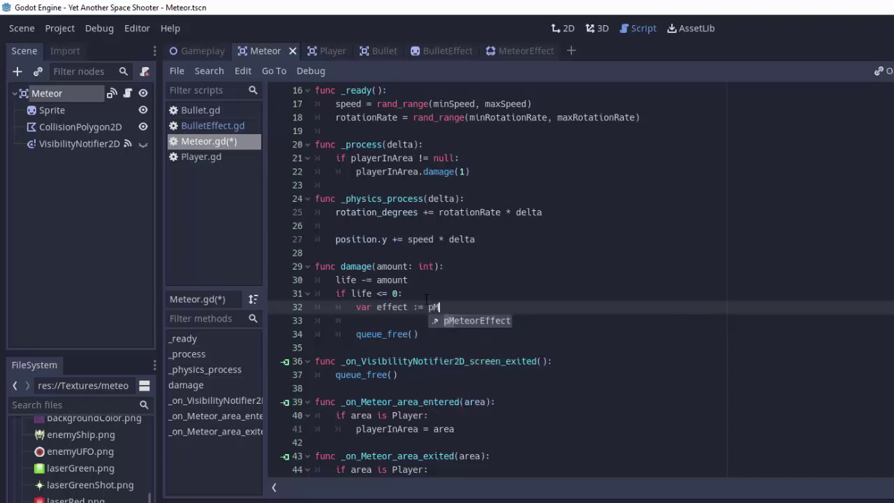
pyautogui.write('et')
pyautogui.press('Return')
pyautogui.write('.instan')
pyautogui.press('Return')
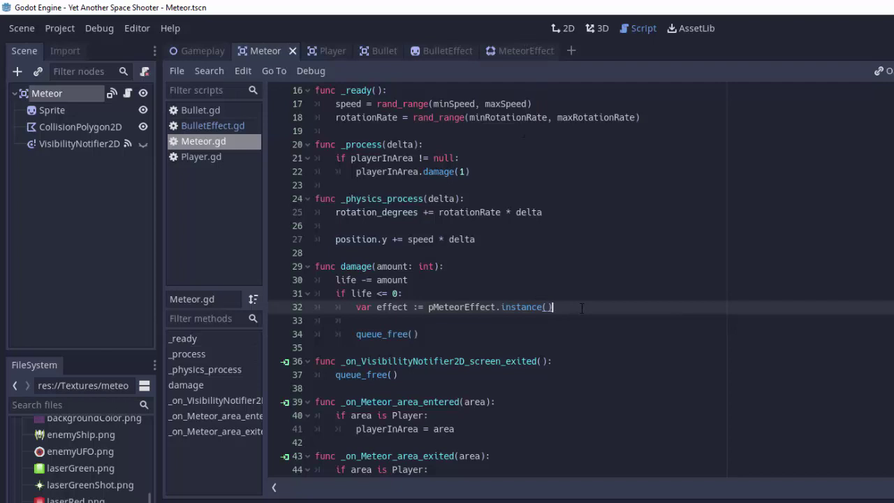
# Step: Set effect.position = position, add it with get_parent().add_child(effect), and save Meteor.gd
pyautogui.press('Return')
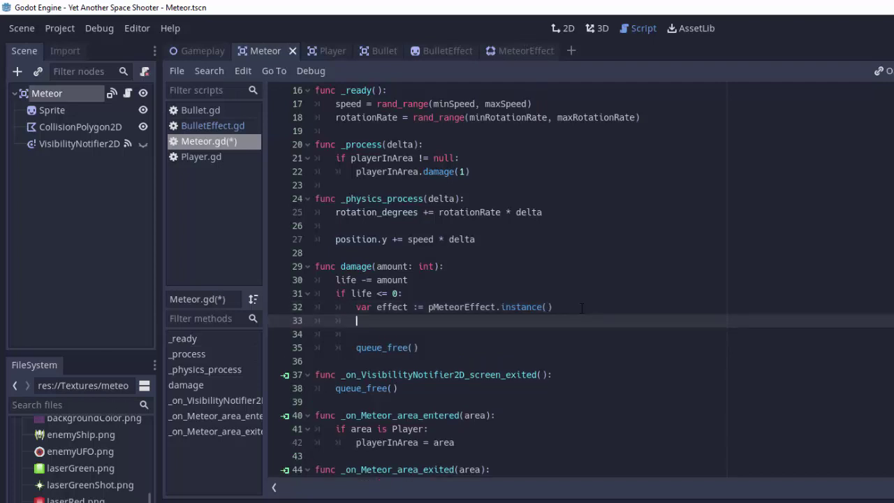
pyautogui.write('effect.position = position')
pyautogui.press('Return')
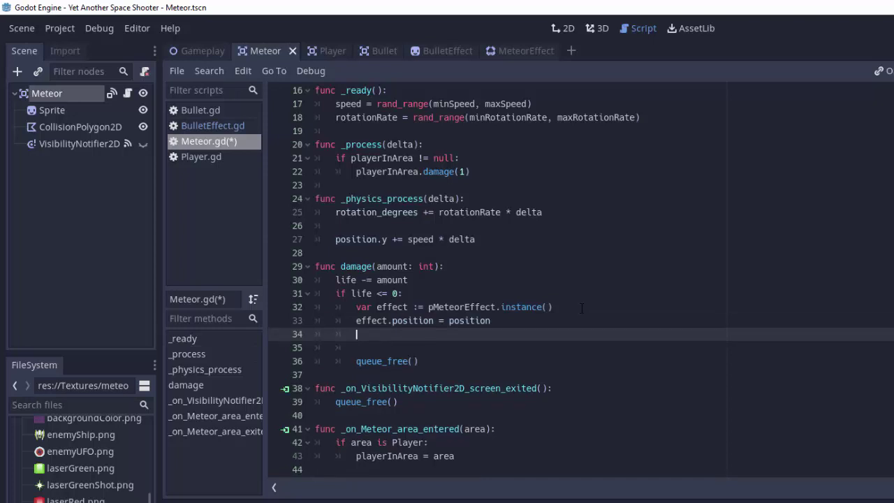
pyautogui.write('get_par')
pyautogui.press('Return')
pyautogui.write('.add_child(effect')
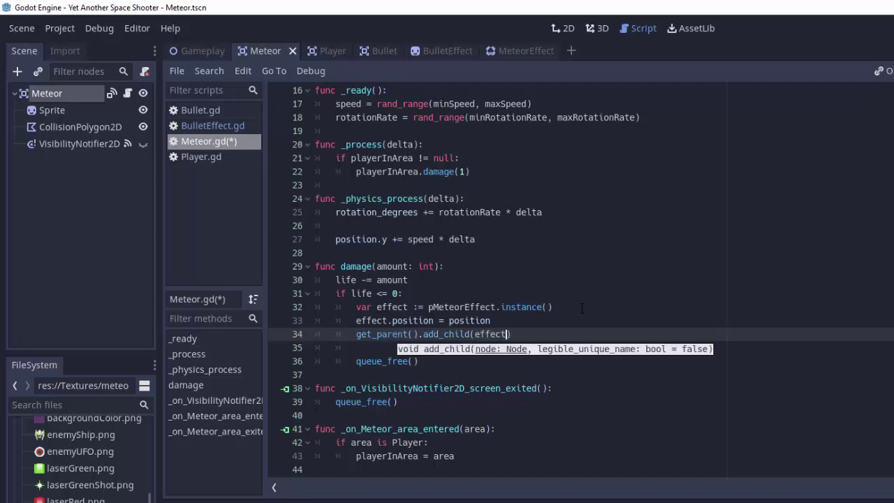
pyautogui.hotkey('ctrl', 's')
pyautogui.tripleClick(544, 329)
pyautogui.click(555, 331)
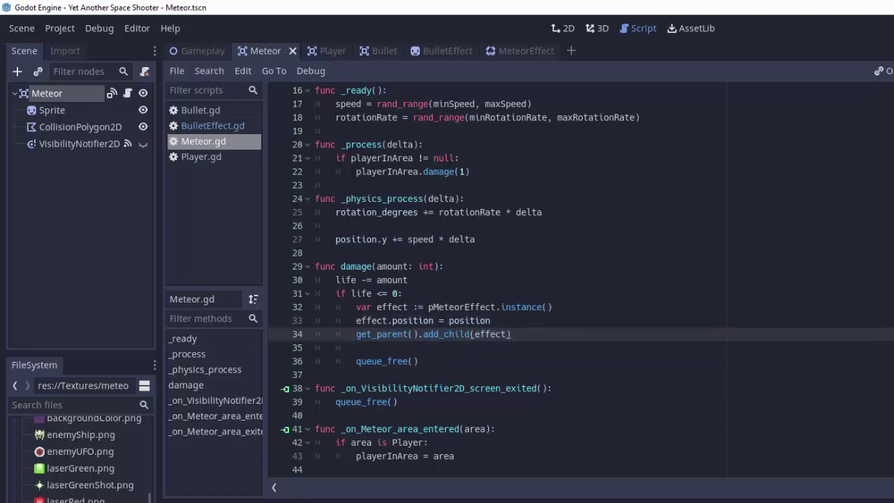
# Step: Test-run the game with F5 to check the meteor effect, then close it
pyautogui.press('F5')
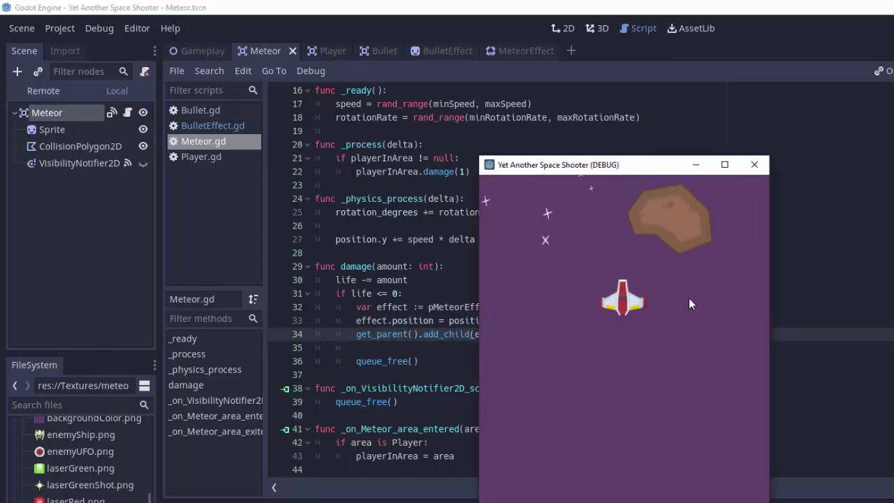
pyautogui.press('Down')
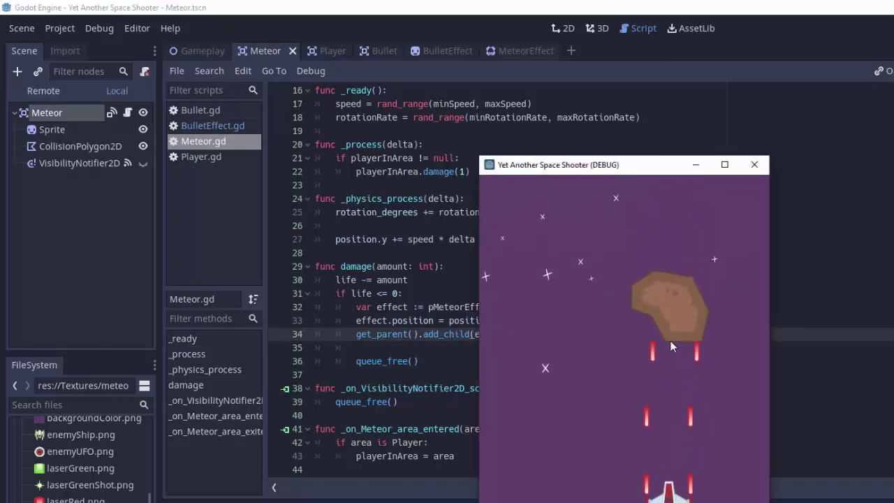
pyautogui.click(753, 165)
# Step: Open the MeteorEffect scene in 2D view, select its root node, and attach a new script
pyautogui.click(515, 51)
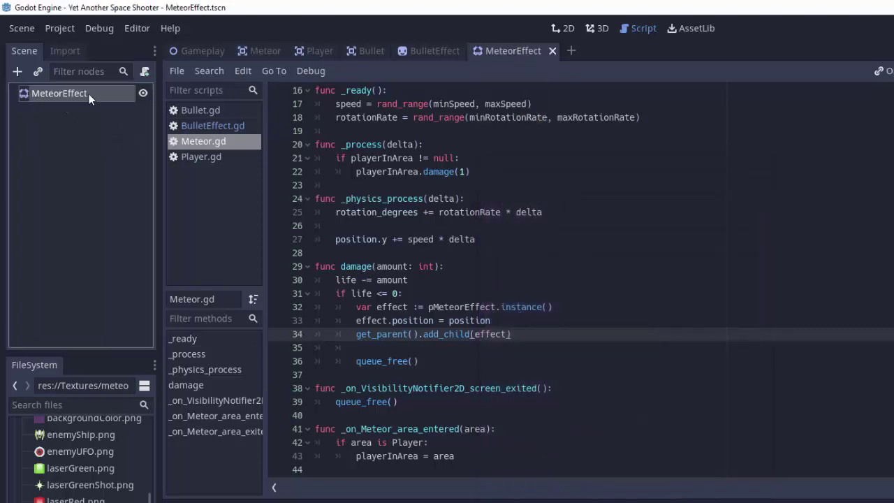
pyautogui.click(562, 28)
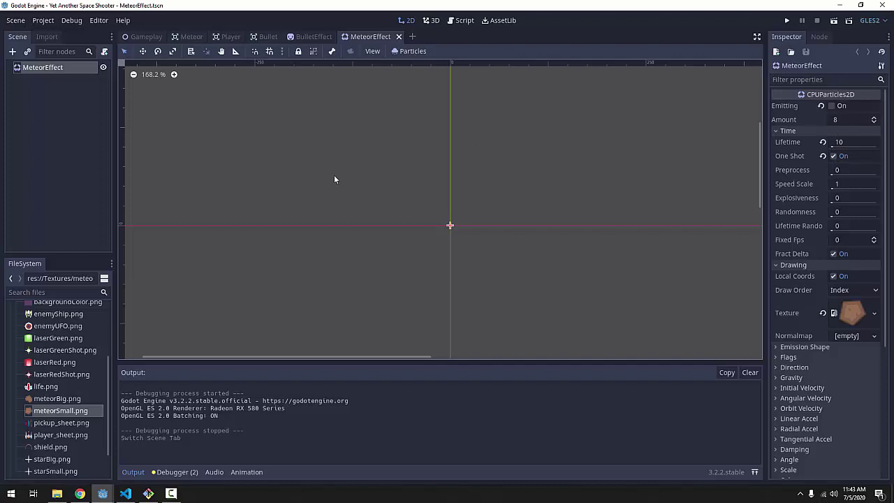
pyautogui.click(71, 102)
pyautogui.click(67, 69)
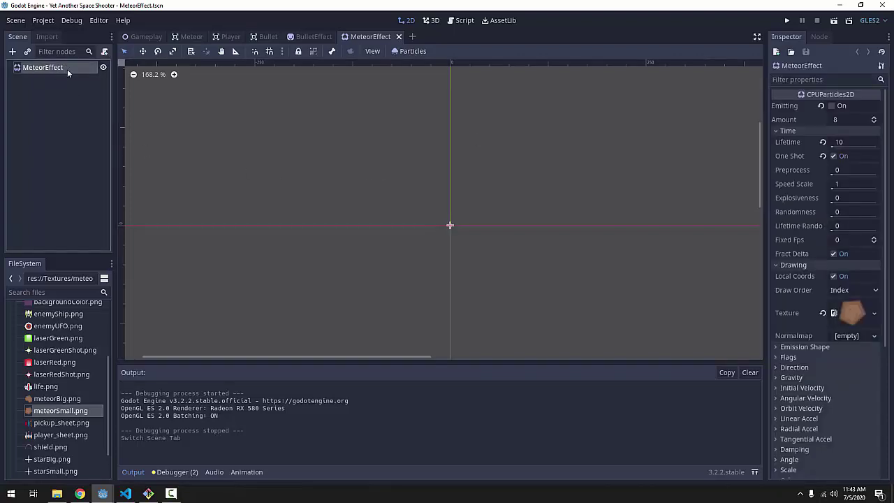
pyautogui.click(105, 53)
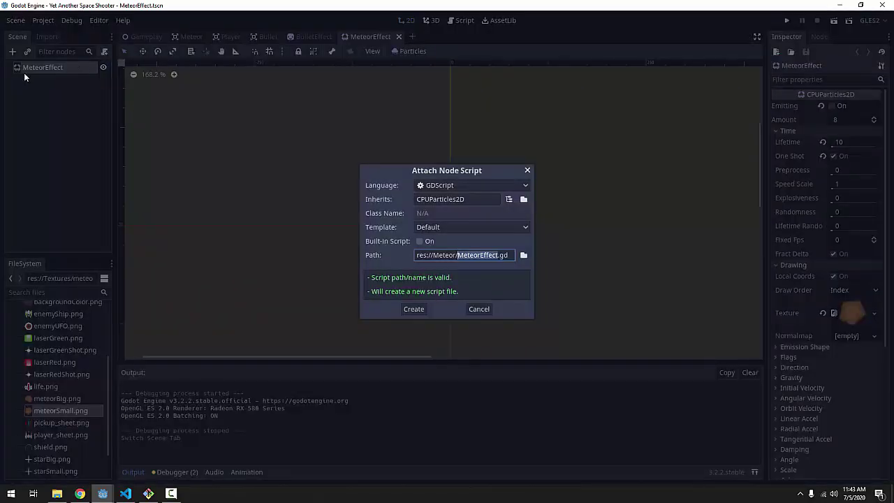
# Step: Create MeteorEffect.gd with a _ready function setting emitting = true, save, and run the game
pyautogui.click(413, 309)
pyautogui.moveTo(230, 222); pyautogui.dragTo(227, 84)
pyautogui.write('func _r')
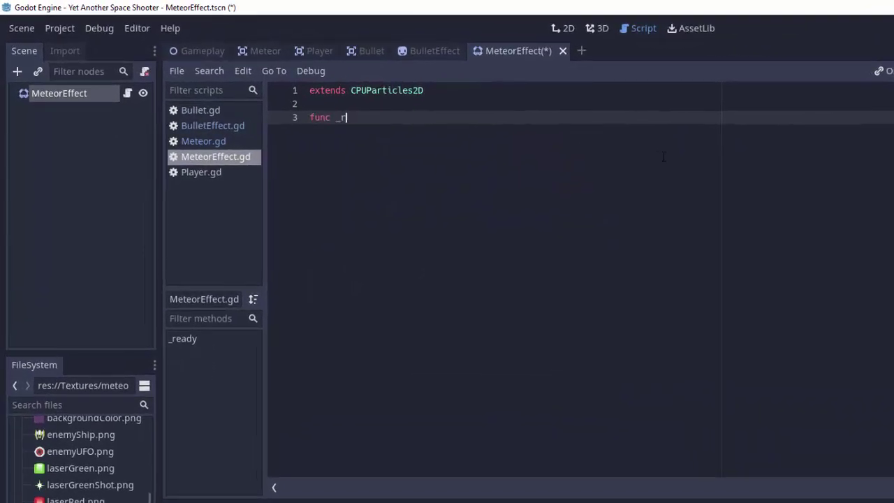
pyautogui.write('eady():')
pyautogui.press('Return')
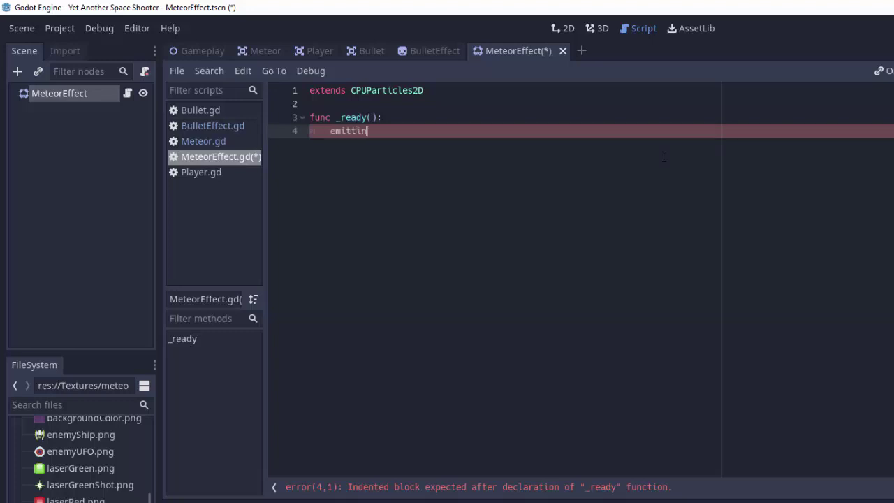
pyautogui.hotkey('ctrl', 's')
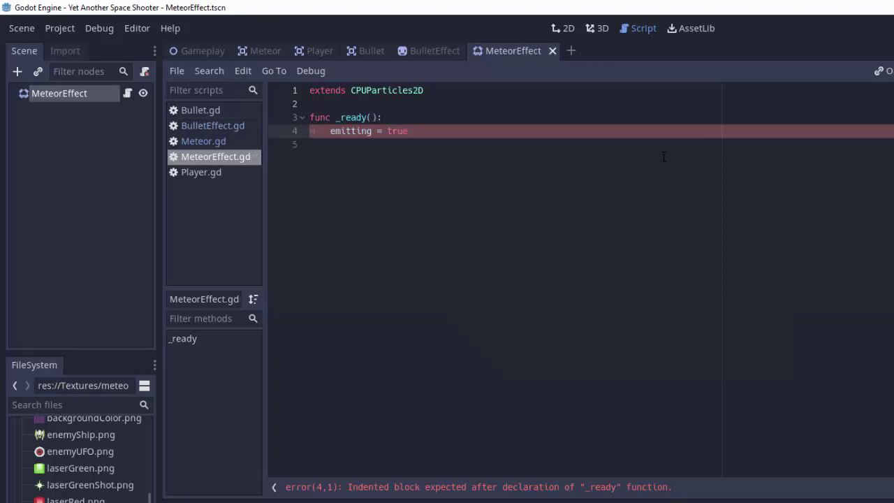
pyautogui.press('F5')
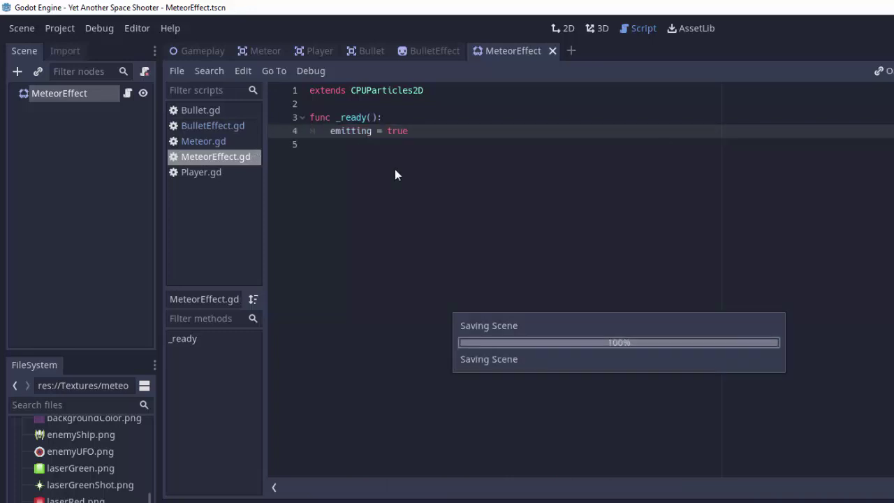
# Step: Shoot a meteor to watch it burst, then close the game and select MeteorEffect in 2D view
pyautogui.press('Down')
pyautogui.press('Right')
pyautogui.press('space')
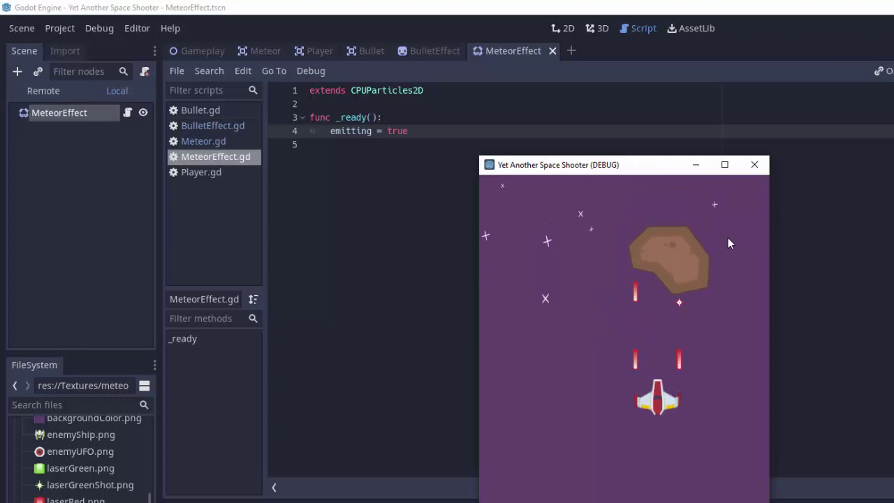
pyautogui.press('space')
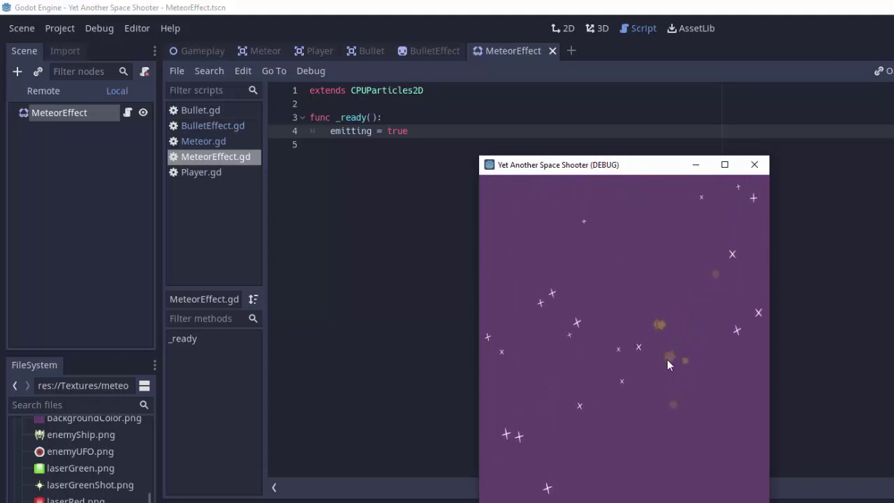
pyautogui.click(754, 164)
pyautogui.click(562, 28)
pyautogui.click(88, 93)
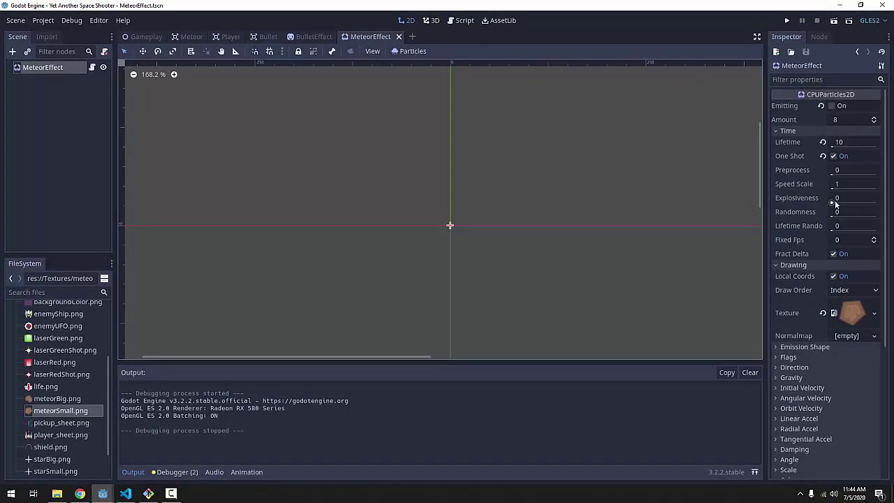
# Step: Set Explosiveness to 1, Scale Amount 0.4 with about 0.21 randomness, and save MeteorEffect
pyautogui.moveTo(831, 202); pyautogui.dragTo(881, 204)
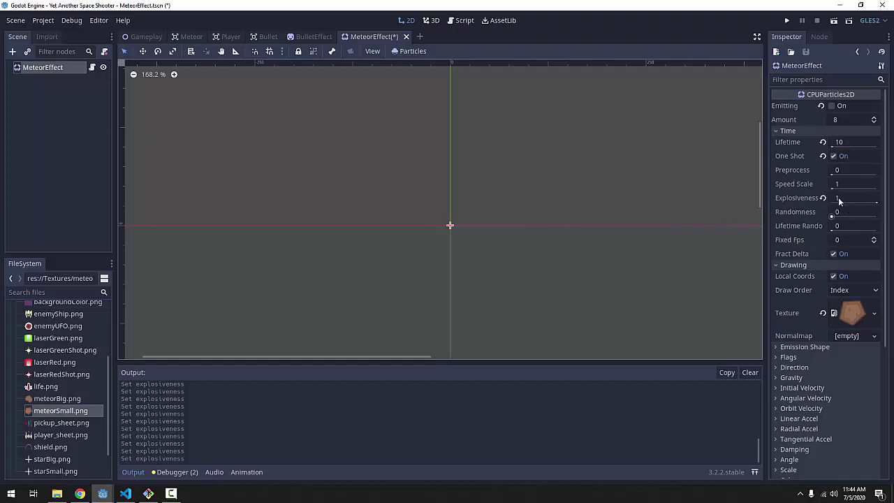
pyautogui.hotkey('ctrl', 's')
pyautogui.scroll(-5, 834, 248)
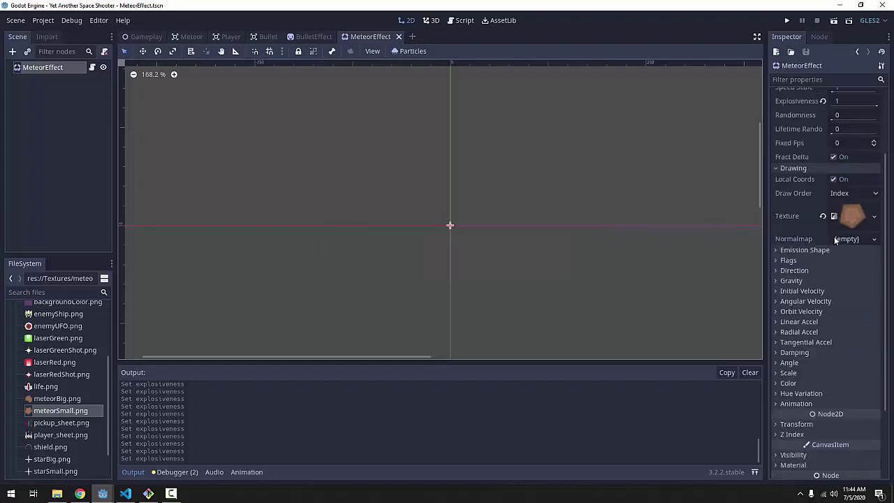
pyautogui.click(797, 274)
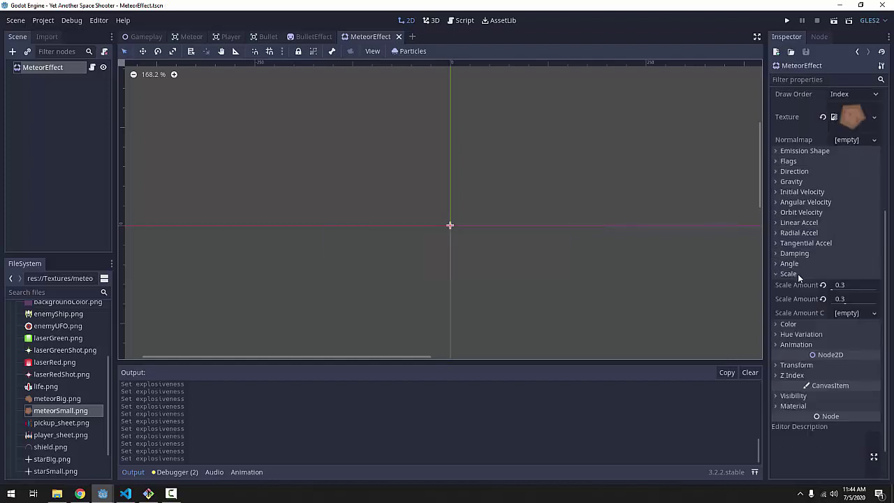
pyautogui.click(850, 285)
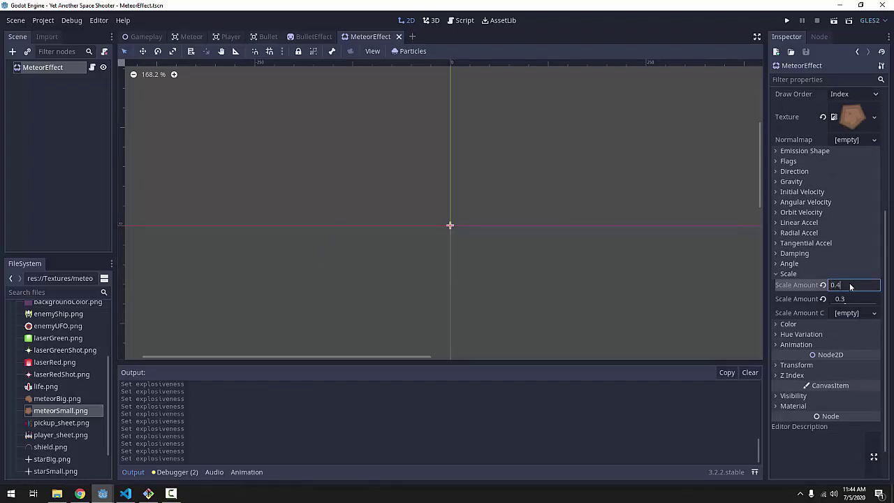
pyautogui.write('0.4')
pyautogui.press('Return')
pyautogui.moveTo(844, 301); pyautogui.dragTo(841, 302)
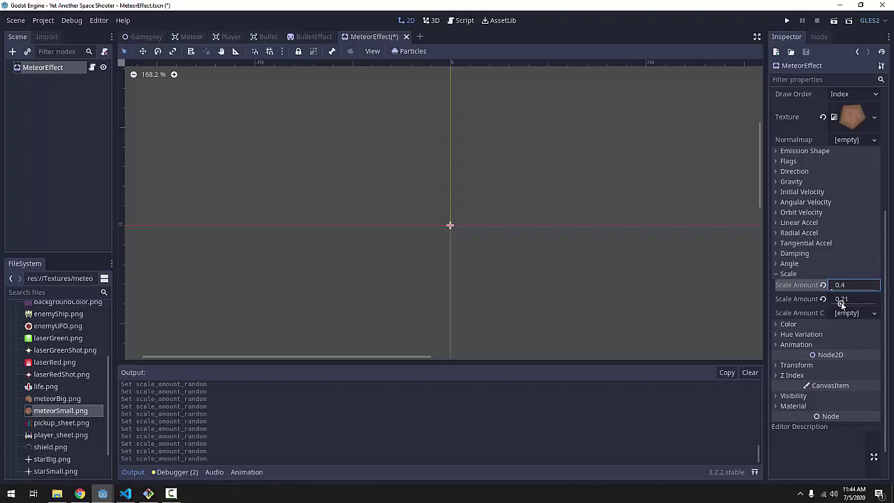
pyautogui.hotkey('ctrl', 's')
# Step: Play the game, shoot a meteor to check the larger burst, then close the game
pyautogui.click(786, 23)
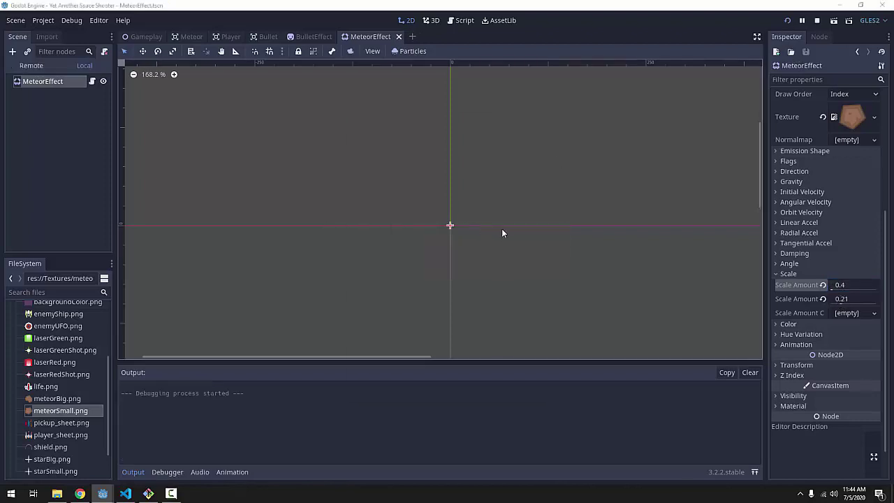
pyautogui.press('Down')
pyautogui.press('space')
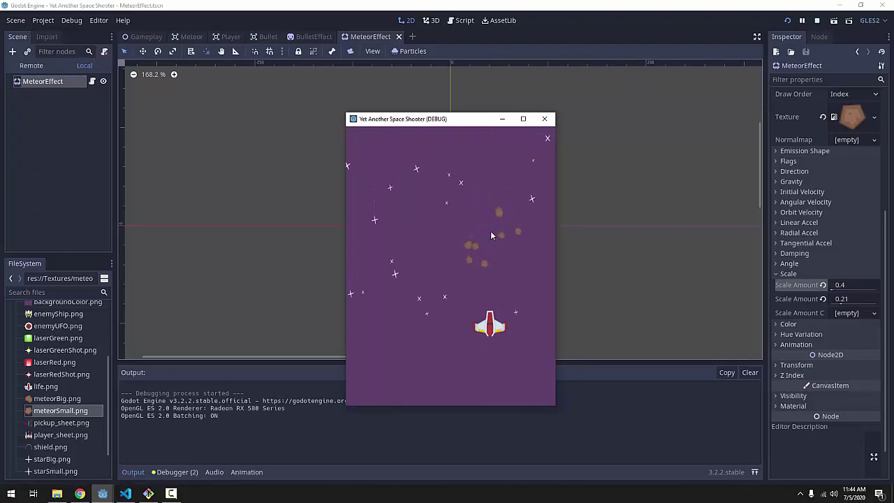
pyautogui.click(544, 119)
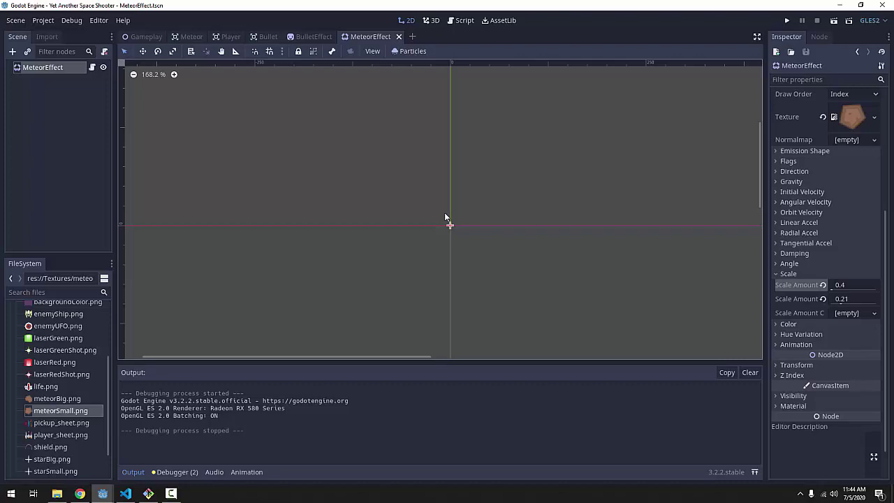
# Step: Add a _process(delta) function to MeteorEffect.gd that calls queue_free() when not emitting
pyautogui.click(92, 67)
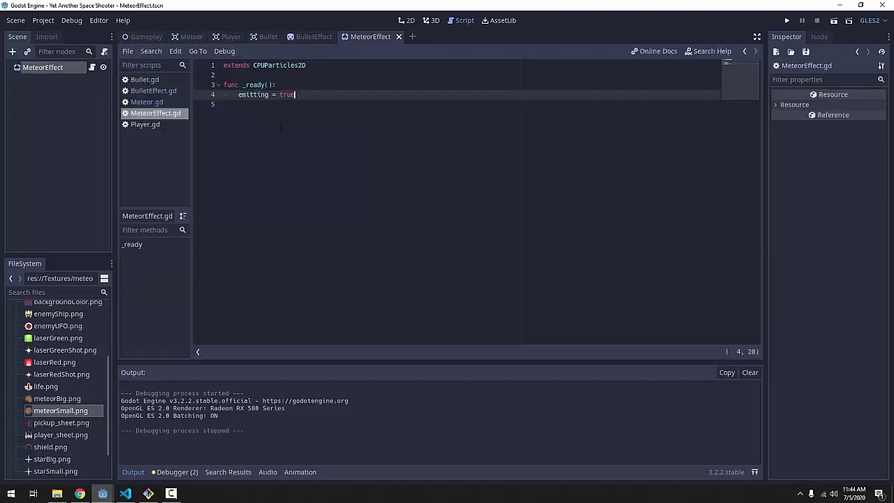
pyautogui.press('Return')
pyautogui.press('Return')
pyautogui.write('func _pro')
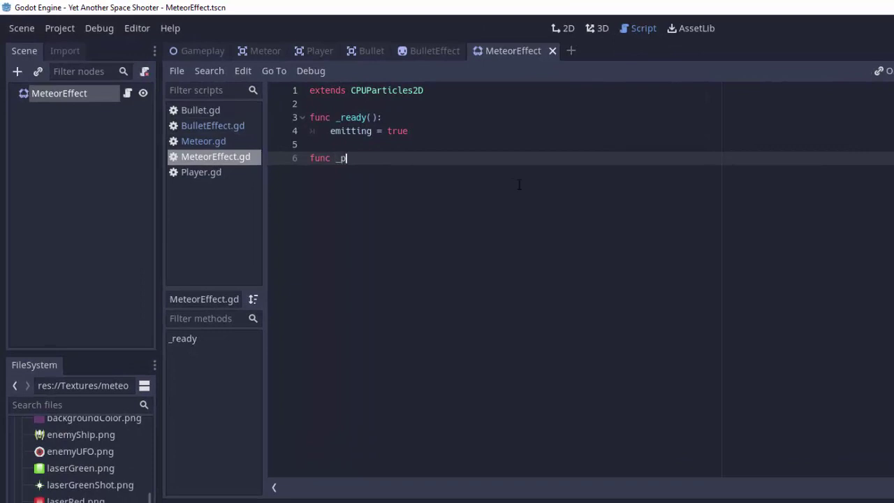
pyautogui.press('Return')
pyautogui.press('Return')
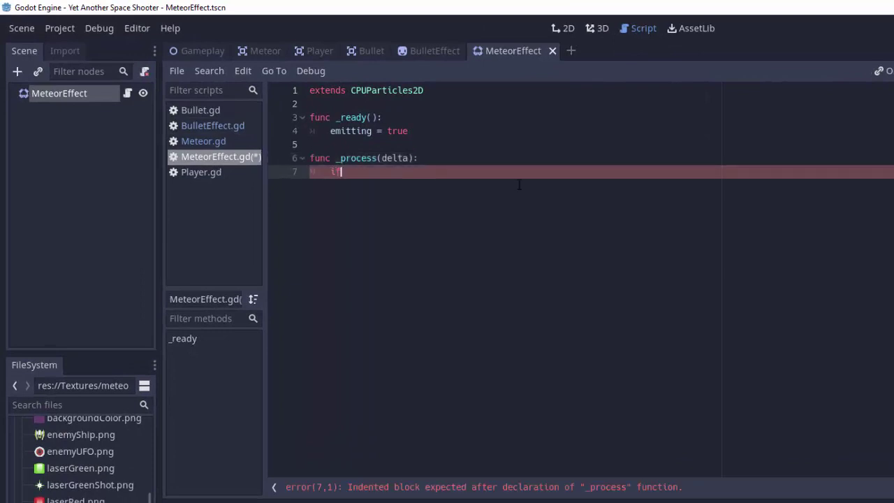
pyautogui.write('if !emitting:')
pyautogui.press('Return')
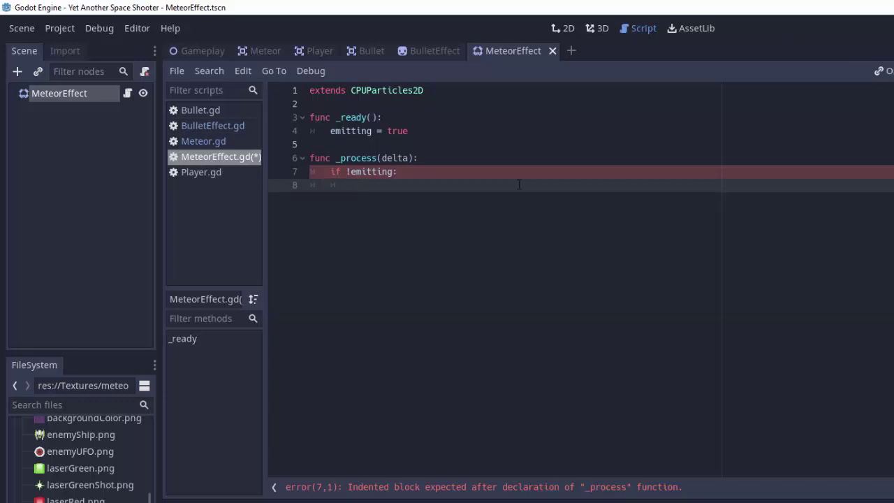
pyautogui.write('queue_free')
pyautogui.press('Return')
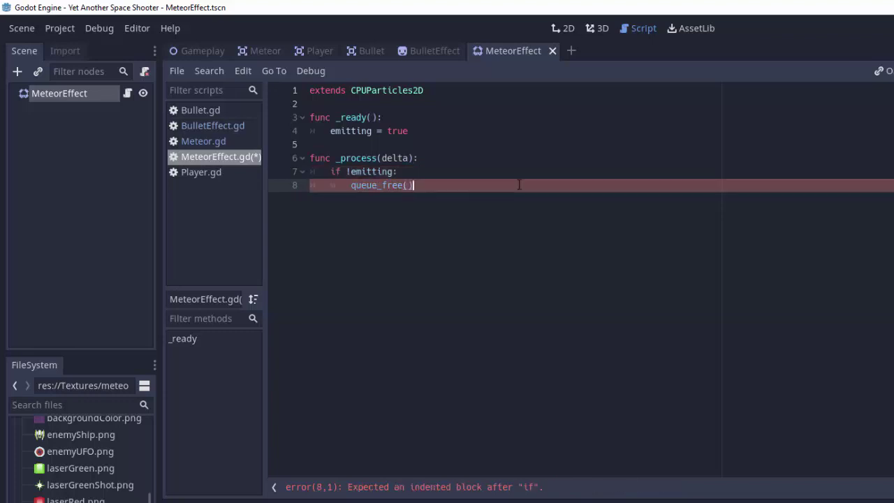
# Step: Save the script, run the game and shoot a meteor to trigger the burst
pyautogui.hotkey('ctrl', 's')
pyautogui.press('F5')
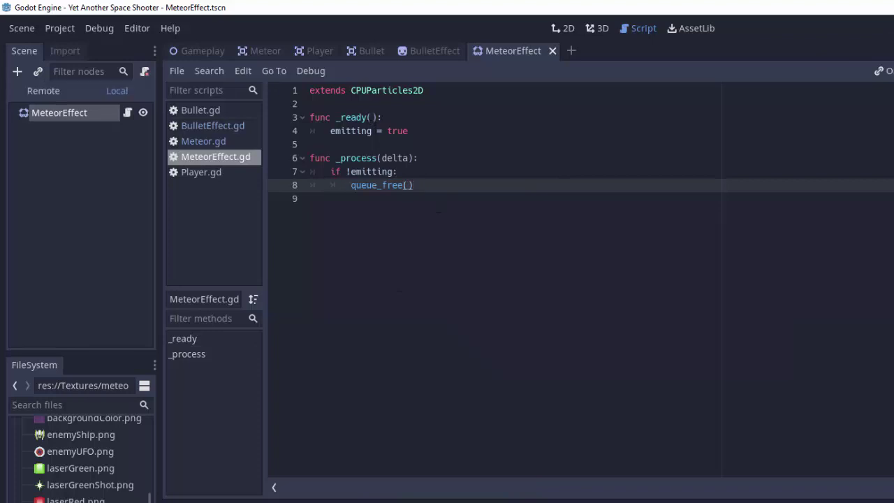
pyautogui.press('Down')
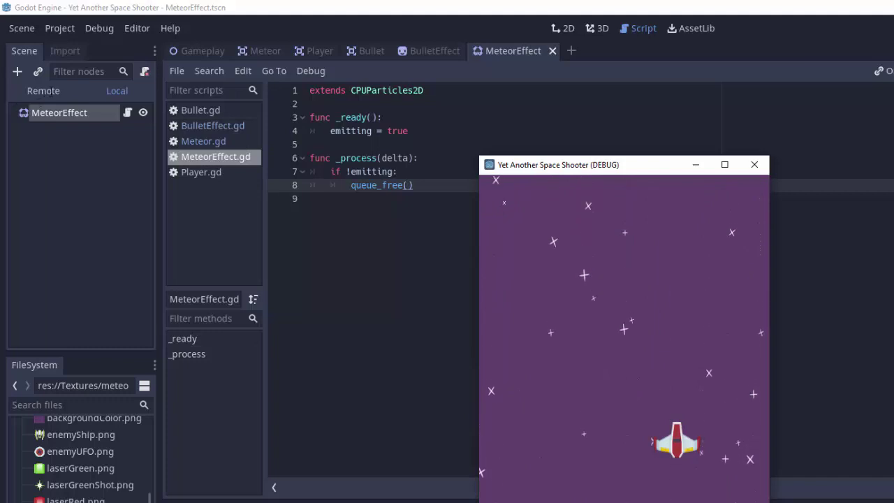
# Step: Inspect the Remote scene tree, expanding Gameplay, Player and Background nodes
pyautogui.click(43, 91)
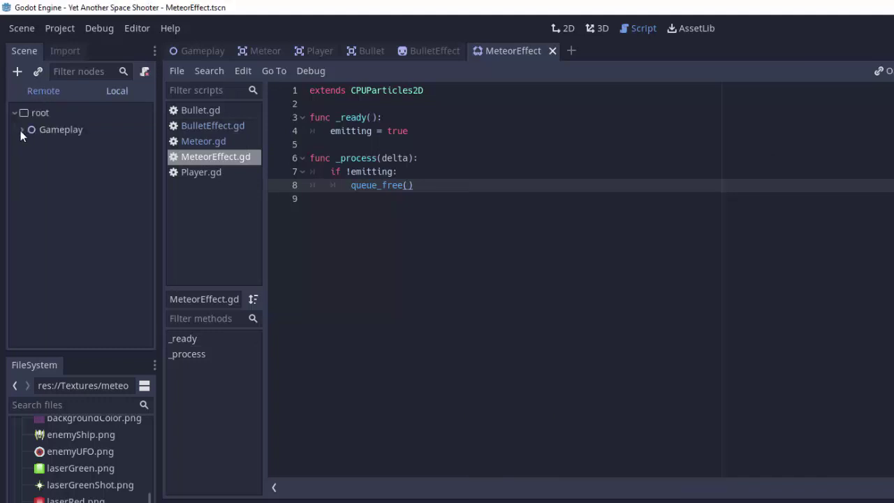
pyautogui.click(21, 130)
pyautogui.click(28, 163)
pyautogui.click(30, 147)
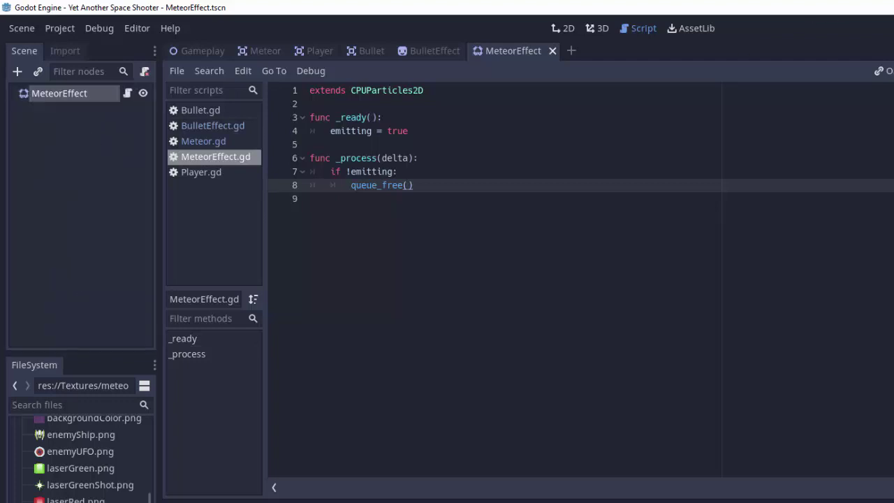
# Step: Rerun the game, check the live scene tree again, then close the game window
pyautogui.press('F5')
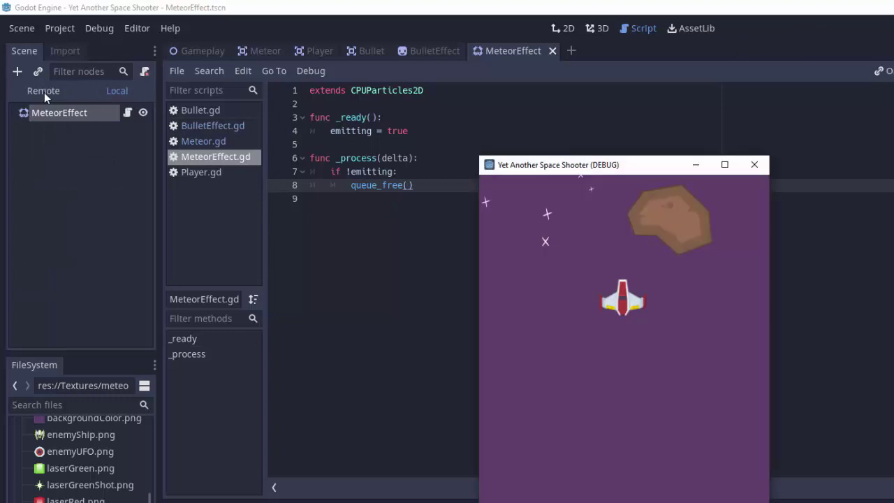
pyautogui.click(44, 92)
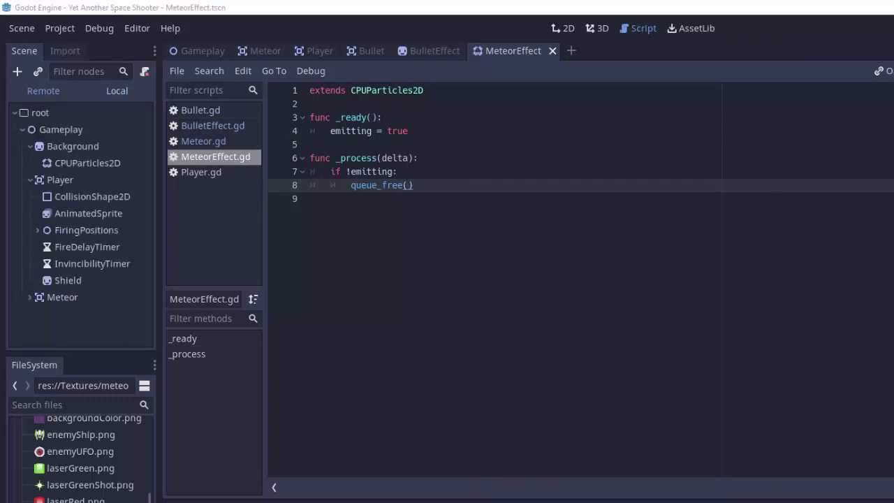
pyautogui.hotkey('alt', 'Tab')
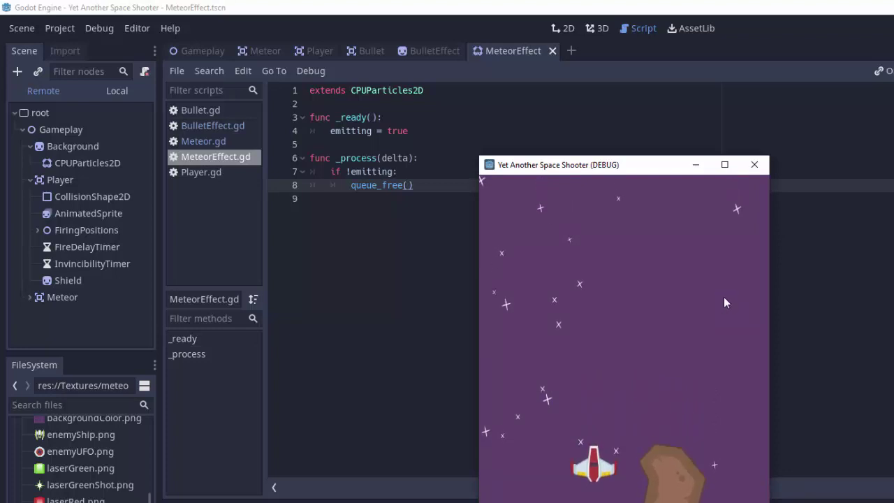
pyautogui.hotkey('alt', 'F4')
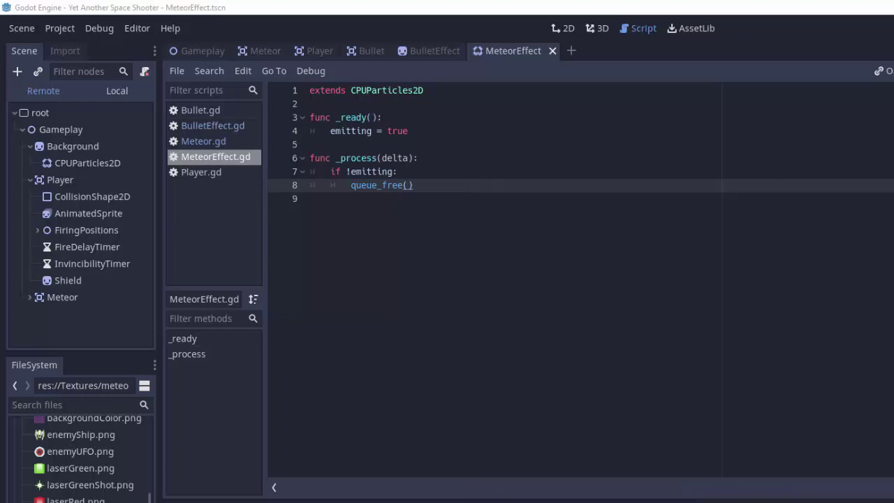
pyautogui.hotkey('alt', 'Tab')
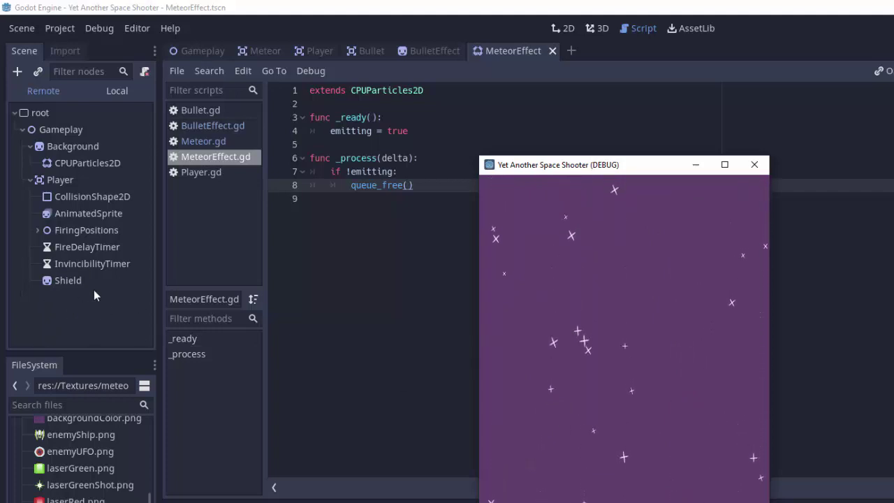
pyautogui.click(754, 164)
# Step: Deselect the if block in the script and move to the 2D scene view, panning up-left
pyautogui.moveTo(414, 185); pyautogui.dragTo(310, 174)
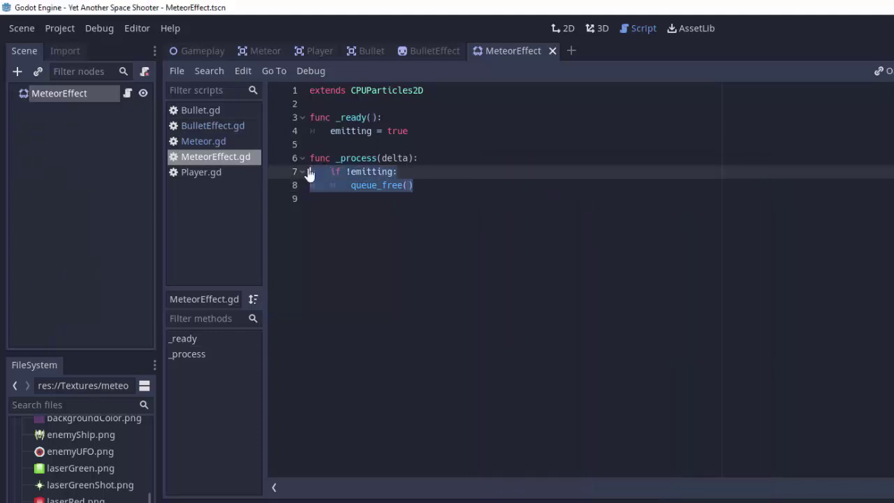
pyautogui.click(378, 185)
pyautogui.click(360, 238)
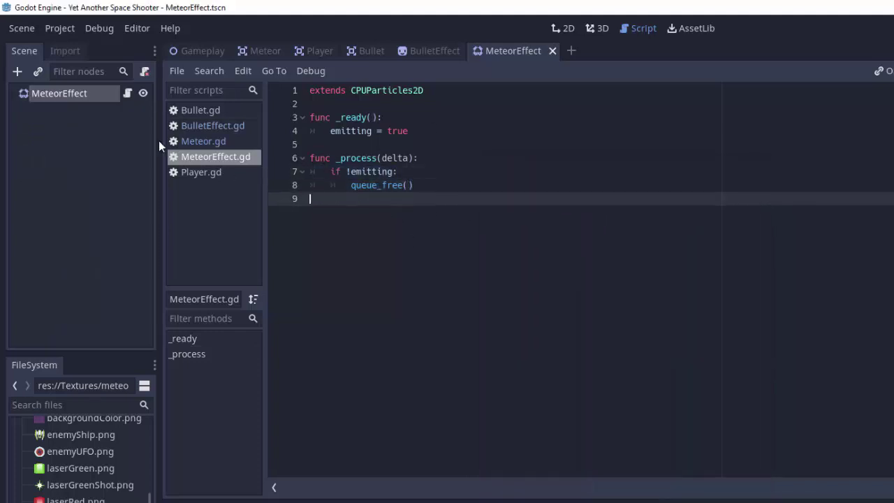
pyautogui.click(79, 93)
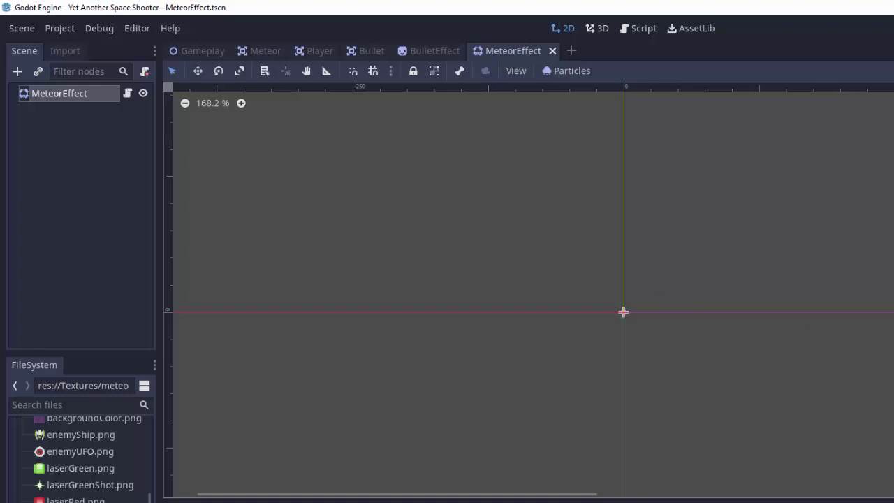
pyautogui.moveTo(716, 344); pyautogui.dragTo(673, 297, button='middle')
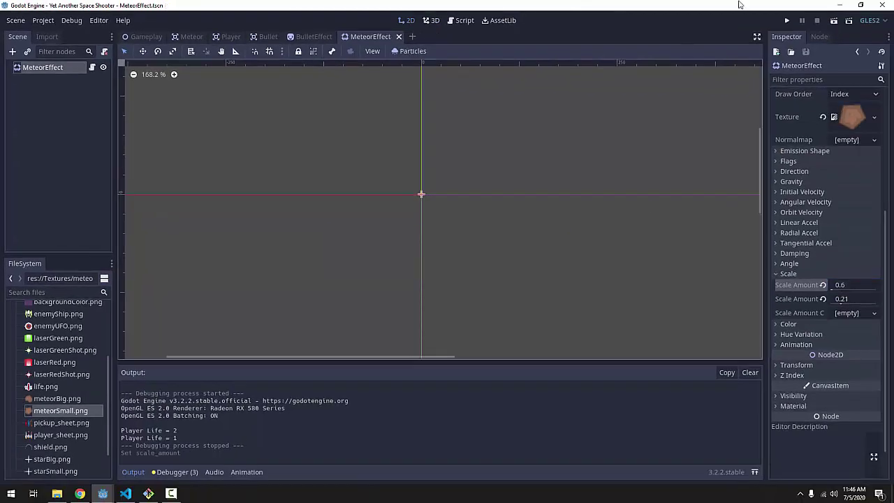
# Step: Test the new particle scale by playing, steering, shooting a meteor, then closing the game
pyautogui.click(789, 22)
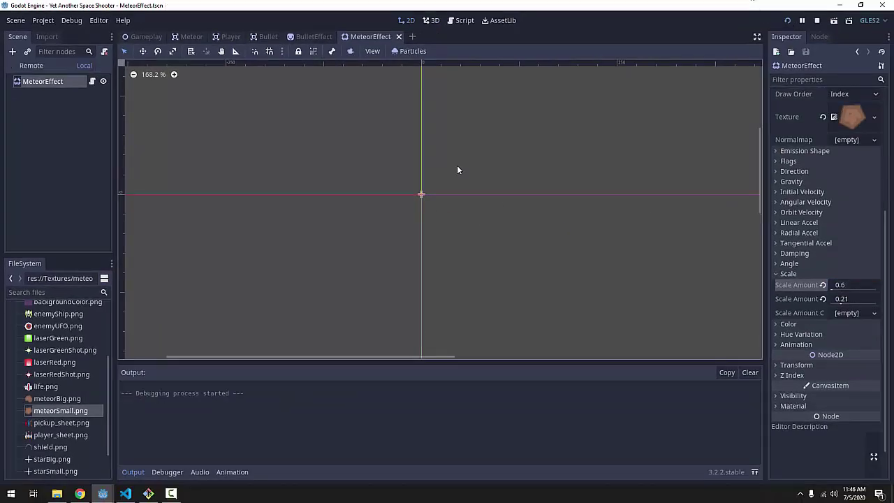
pyautogui.press('Down')
pyautogui.press('Right')
pyautogui.press('space')
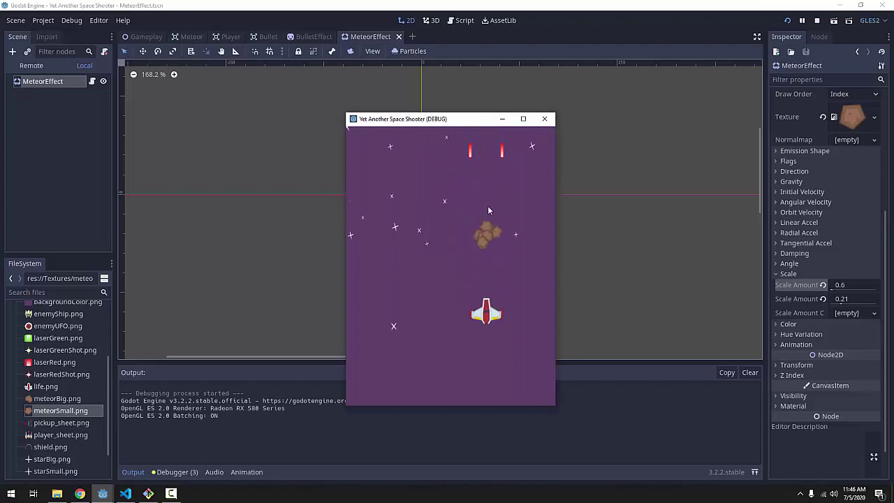
pyautogui.click(545, 118)
# Step: Set MeteorEffect's Scale Amount to 0.8 and save the scene
pyautogui.click(849, 285)
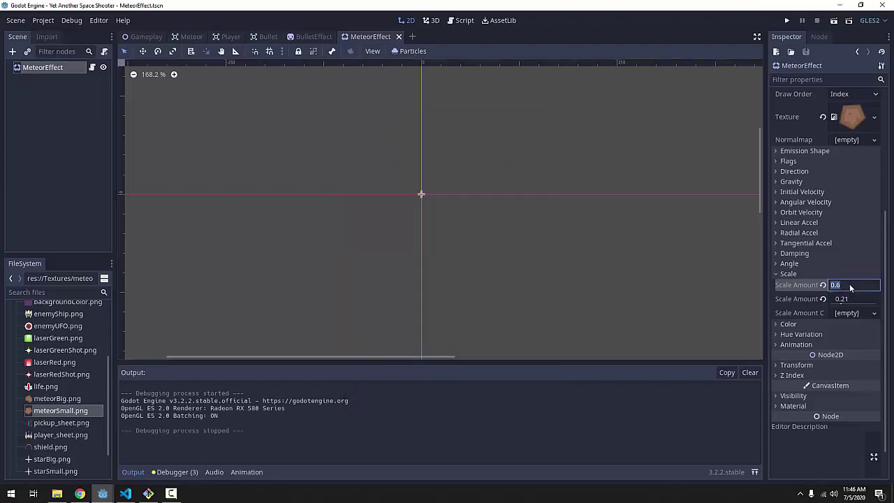
pyautogui.press('Return')
pyautogui.hotkey('ctrl', 's')
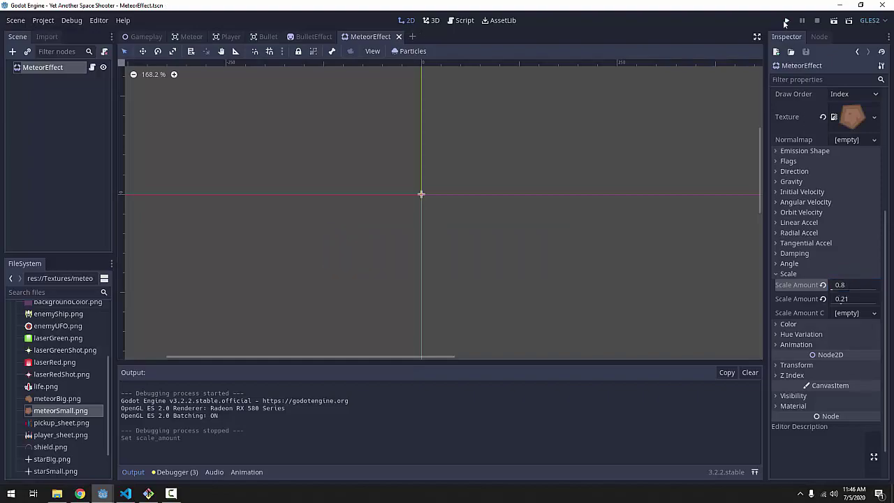